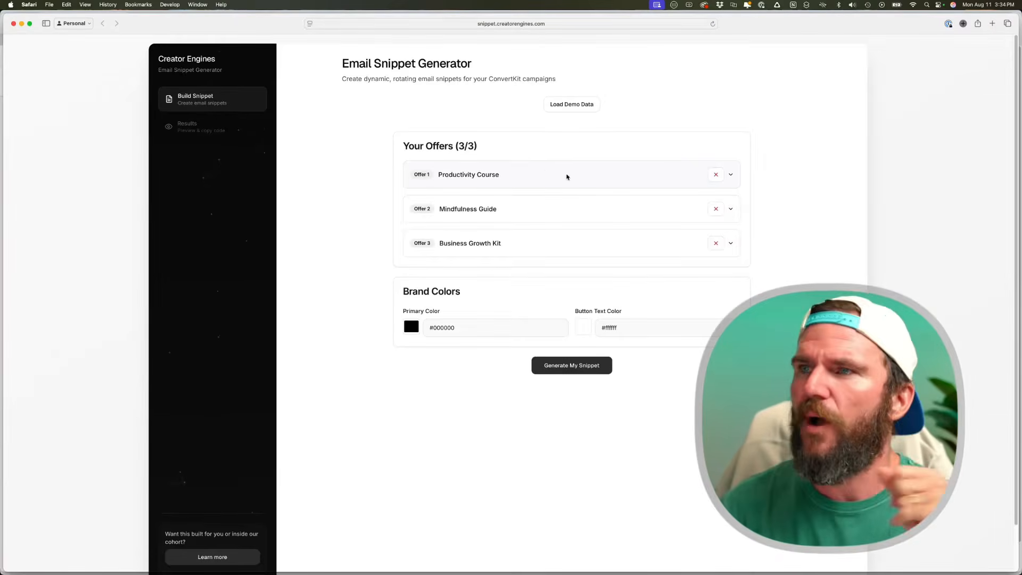
pyautogui.click(567, 174)
pyautogui.scroll(-1, 579, 251)
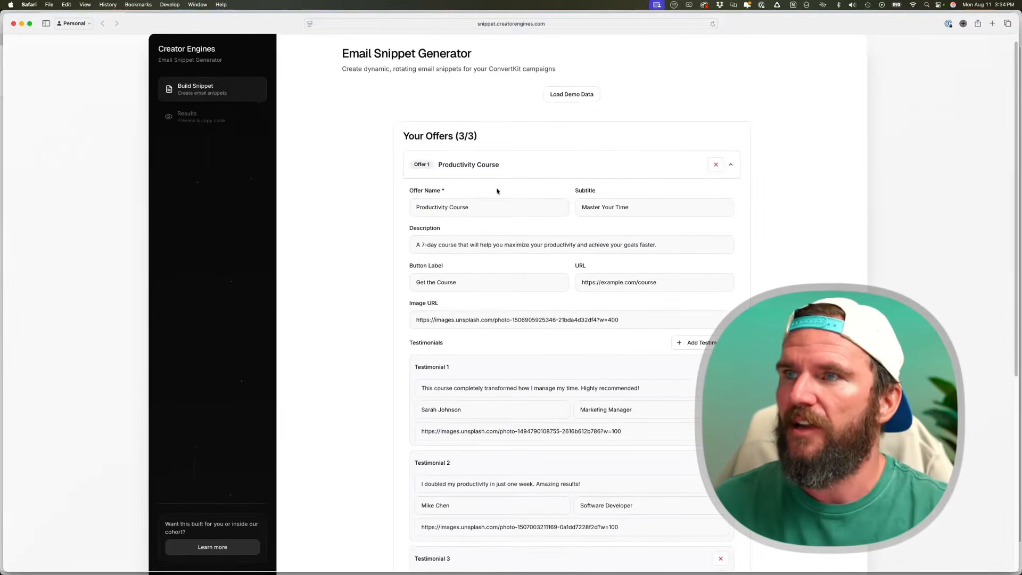
pyautogui.click(502, 203)
pyautogui.click(634, 203)
pyautogui.click(497, 249)
pyautogui.click(500, 283)
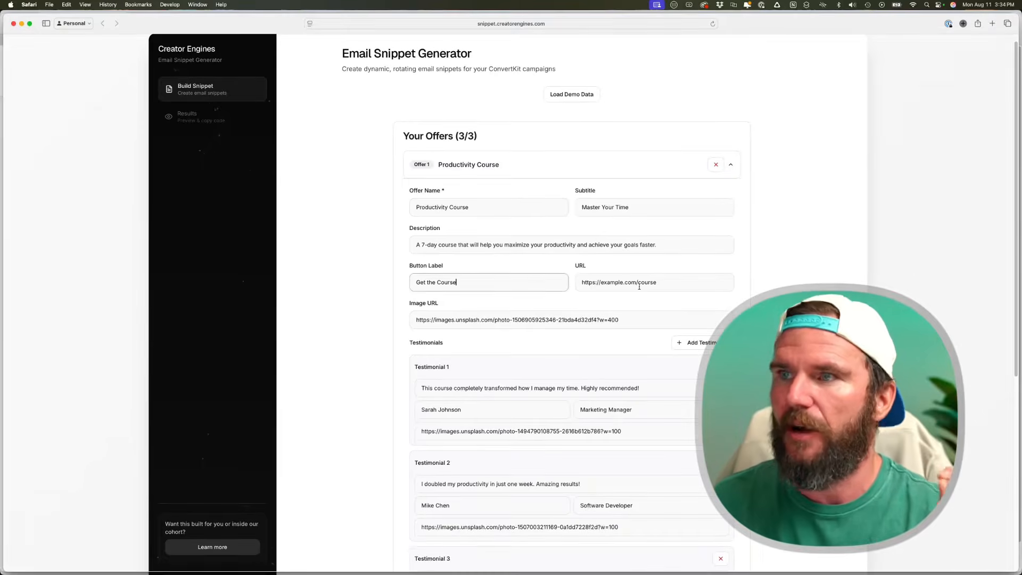
pyautogui.click(639, 283)
pyautogui.moveTo(639, 320); pyautogui.dragTo(374, 319)
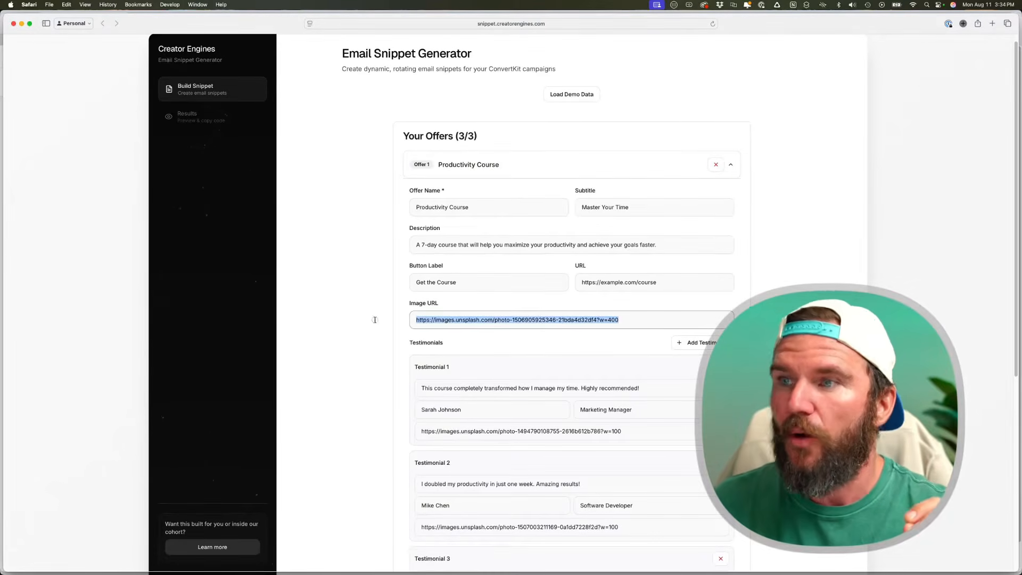
pyautogui.scroll(-3, 668, 288)
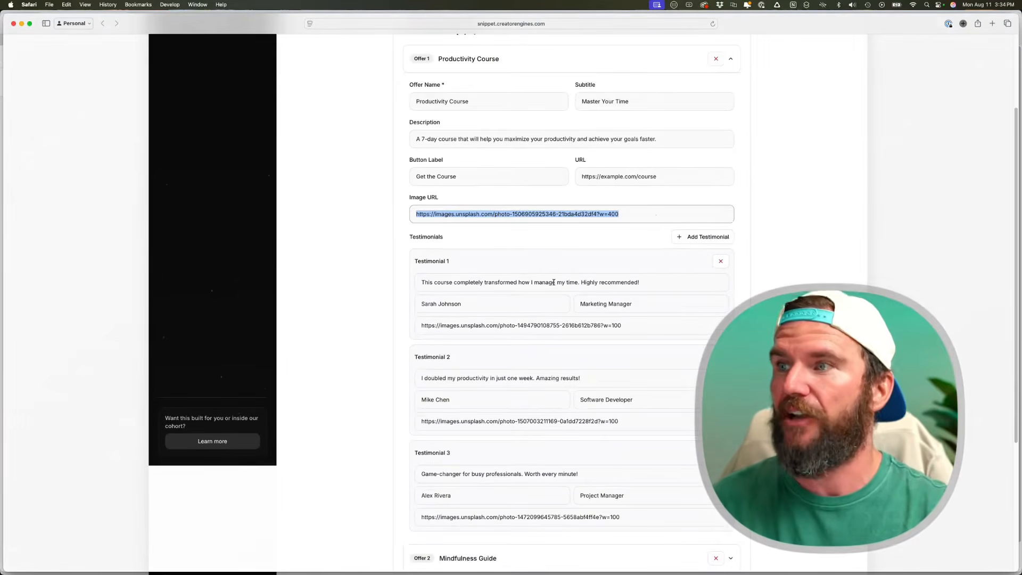
pyautogui.scroll(-3, 541, 305)
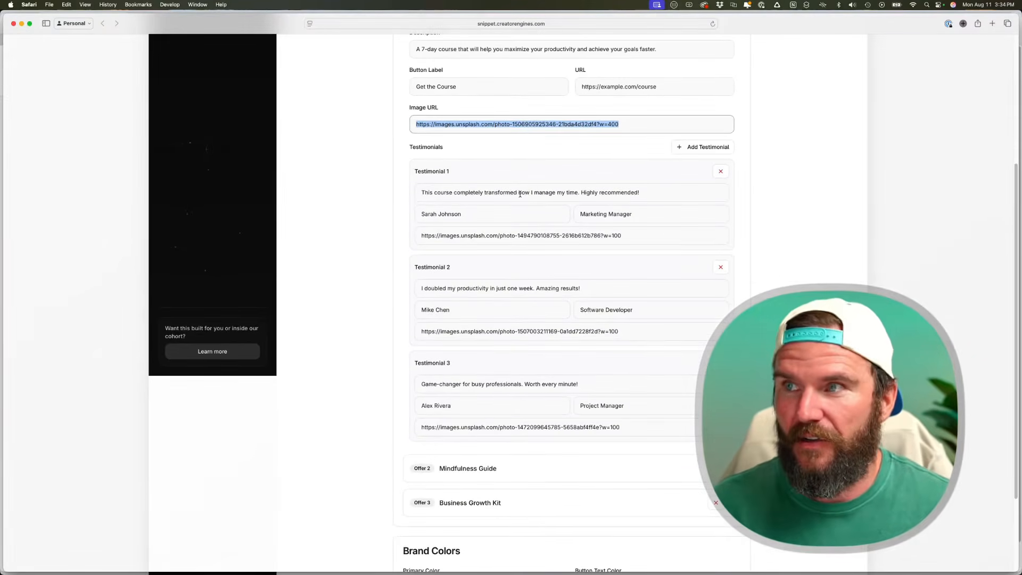
pyautogui.scroll(5, 520, 193)
pyautogui.click(468, 146)
pyautogui.click(496, 187)
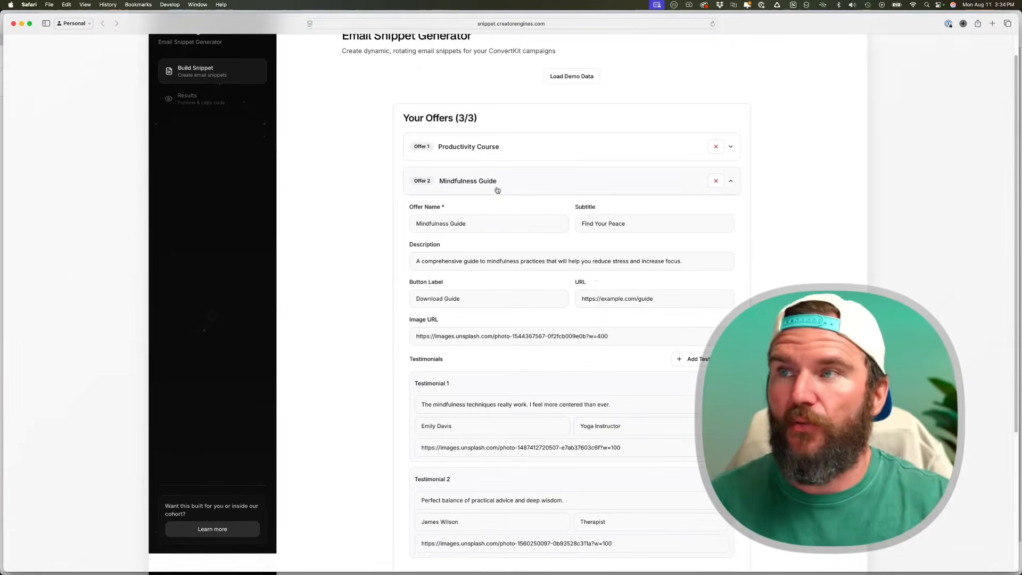
pyautogui.click(501, 183)
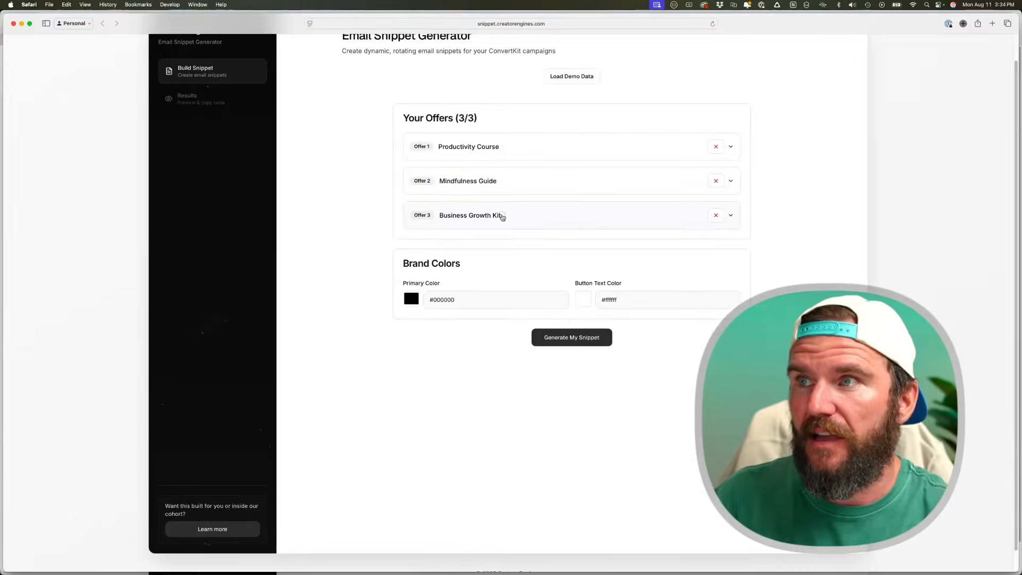
pyautogui.click(501, 216)
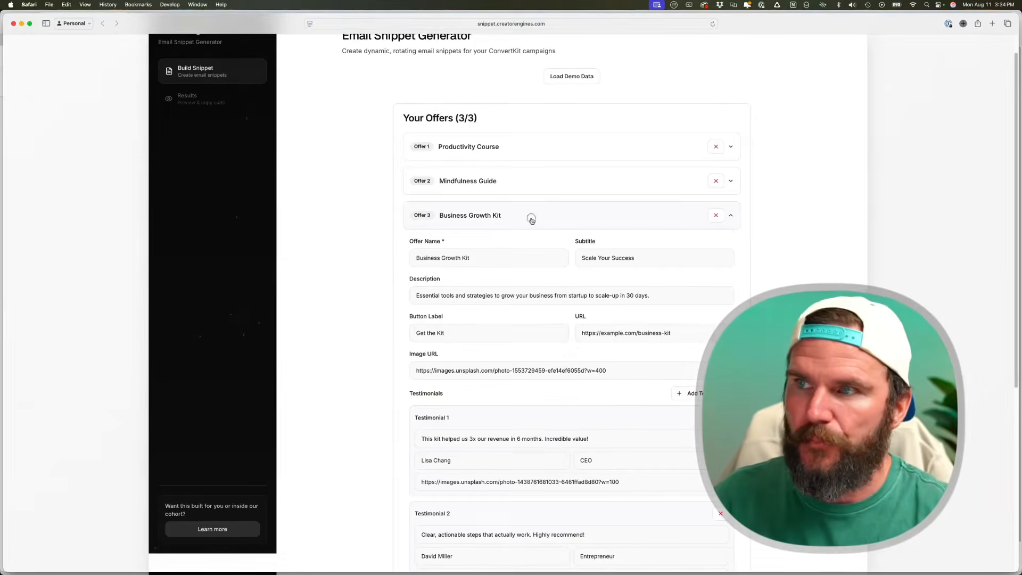
pyautogui.click(532, 221)
pyautogui.scroll(-1, 456, 296)
# - Set the primary colour to maroon #791a3e and generate the snippet
pyautogui.click(410, 282)
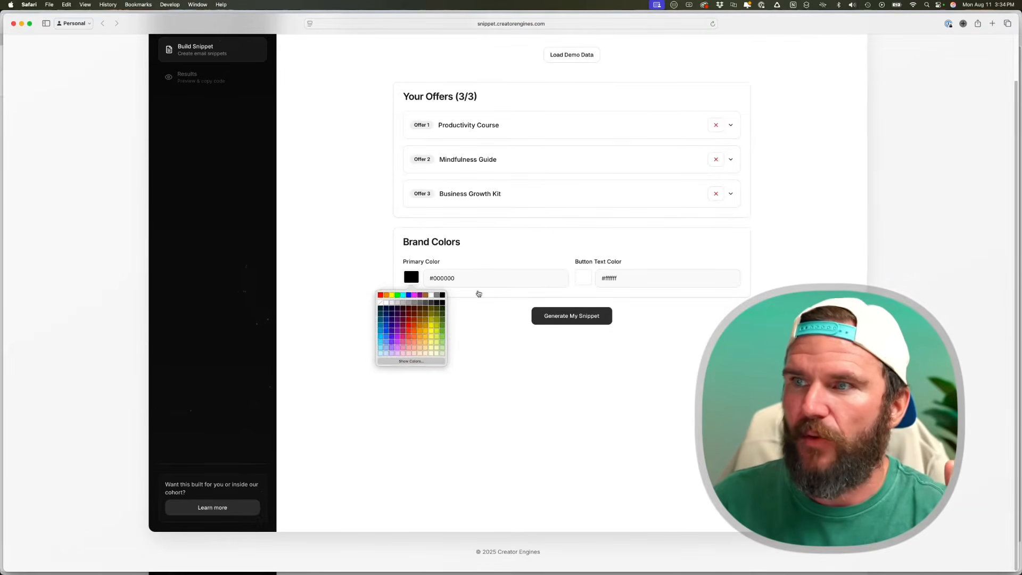
pyautogui.click(402, 319)
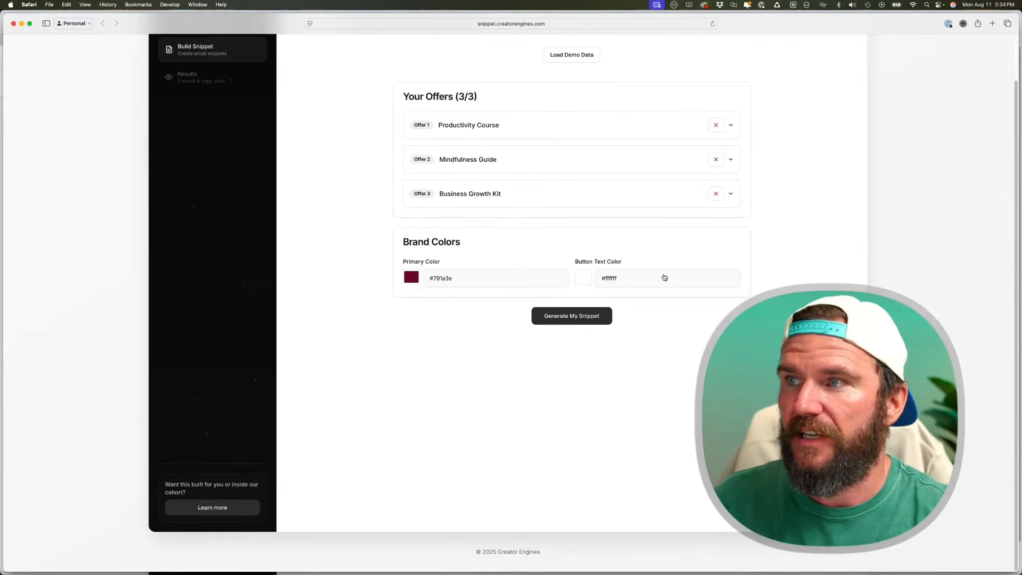
pyautogui.click(575, 324)
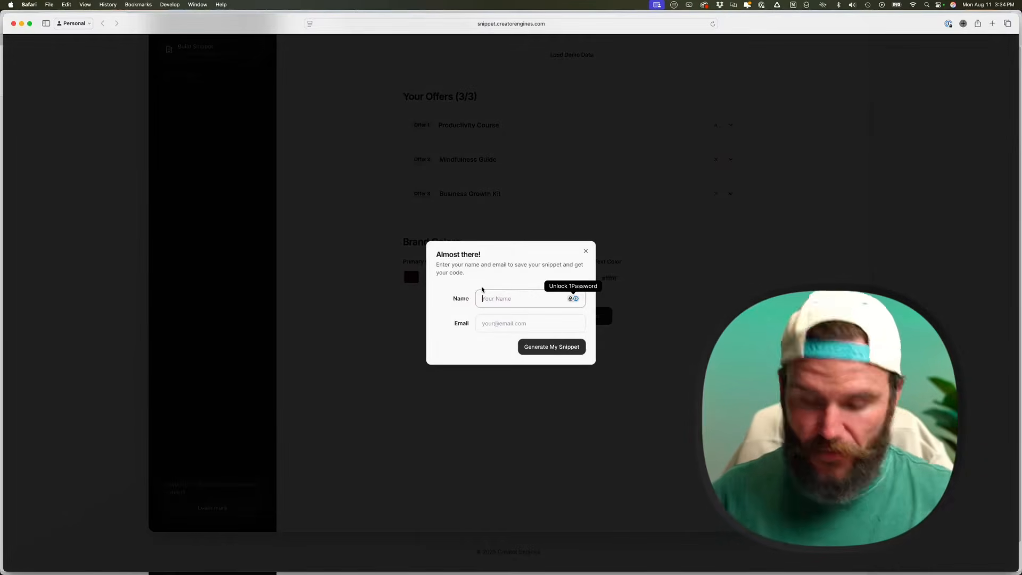
# - Enter your name and email address in the save dialog and submit to generate the snippet
pyautogui.write('Brad')
pyautogui.press('Tab')
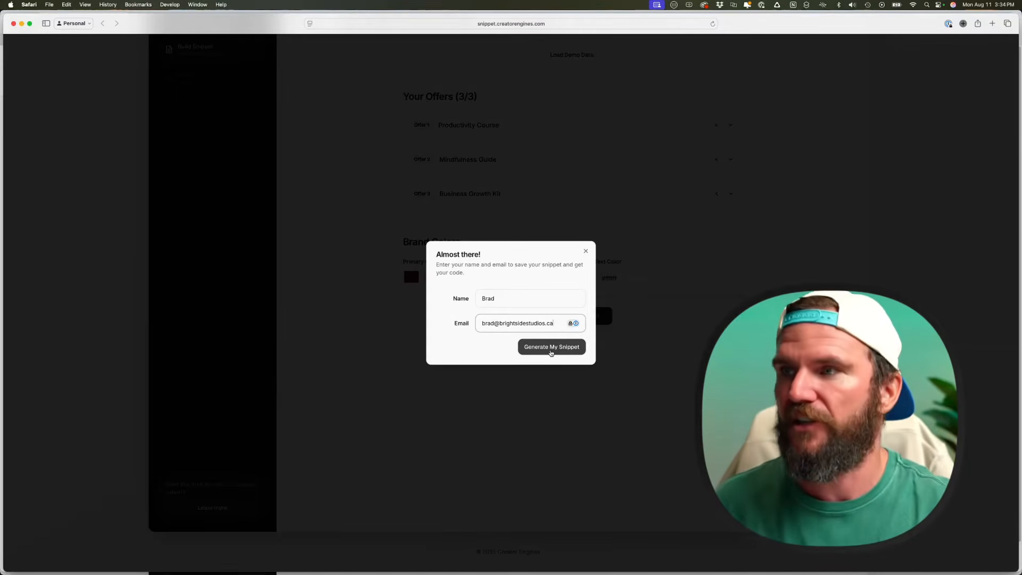
pyautogui.click(551, 348)
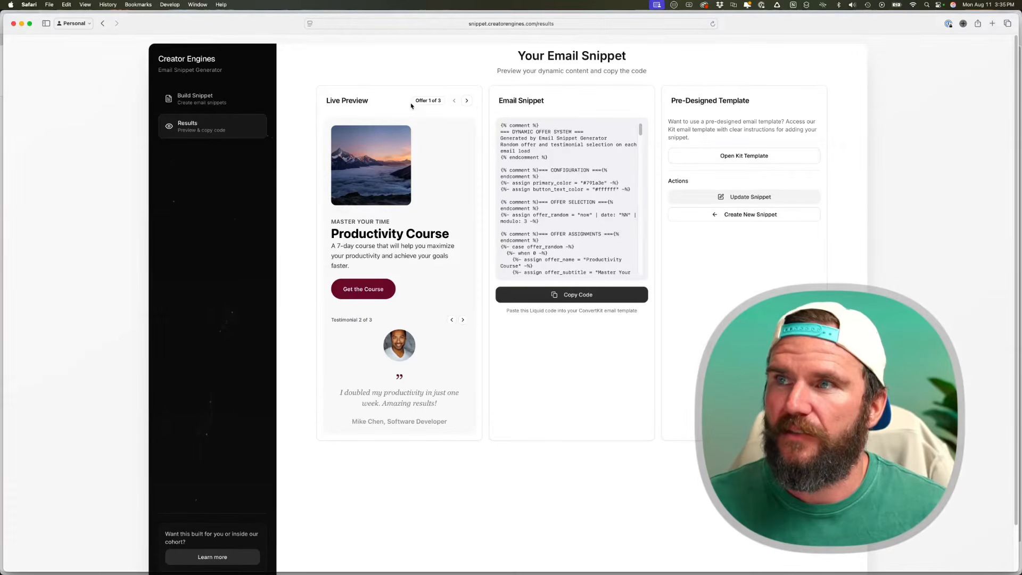
# - Cycle the Live Preview through all three offers, then view the Productivity Course's second and third testimonials
pyautogui.click(468, 101)
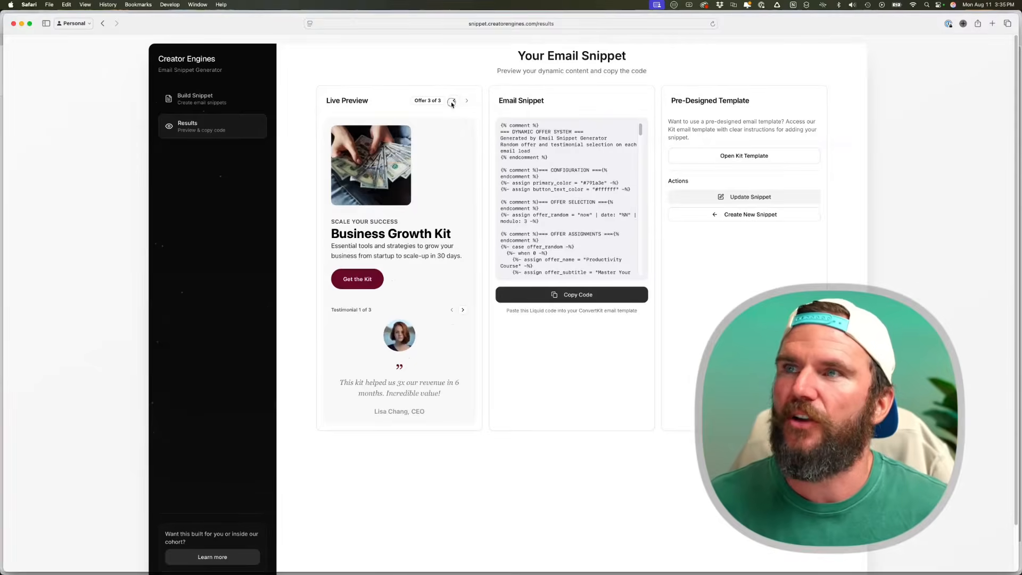
pyautogui.click(468, 101)
pyautogui.click(468, 102)
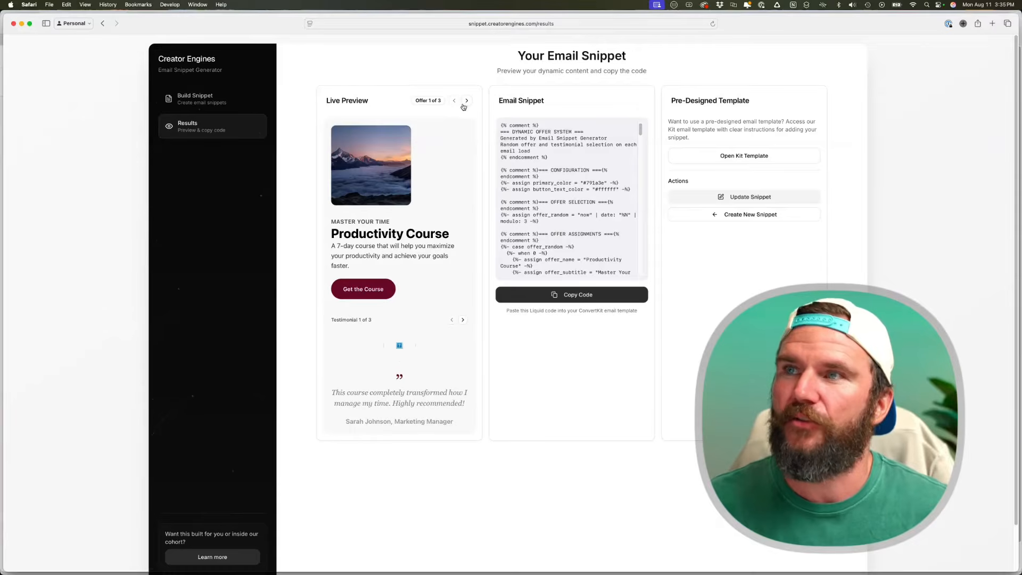
pyautogui.click(462, 319)
pyautogui.click(463, 320)
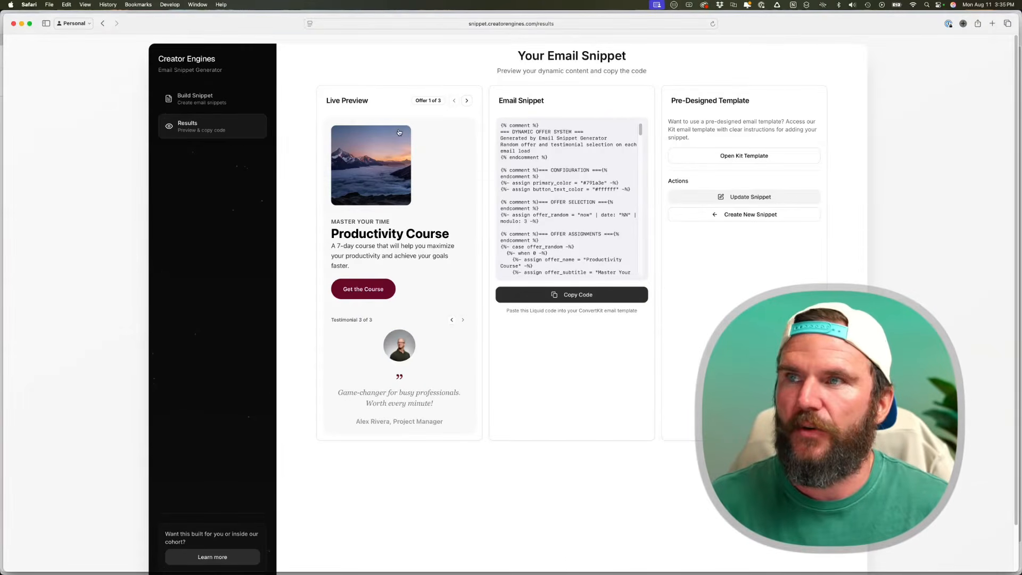
# - Preview the Mindfulness Guide and Business Growth Kit testimonials, then return to the build form
pyautogui.click(466, 101)
pyautogui.click(463, 320)
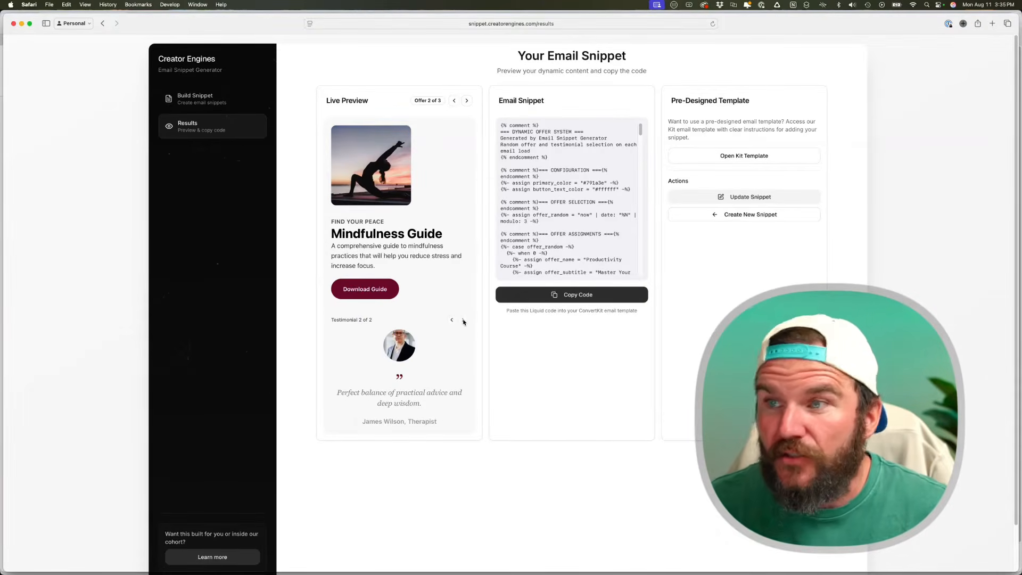
pyautogui.click(465, 101)
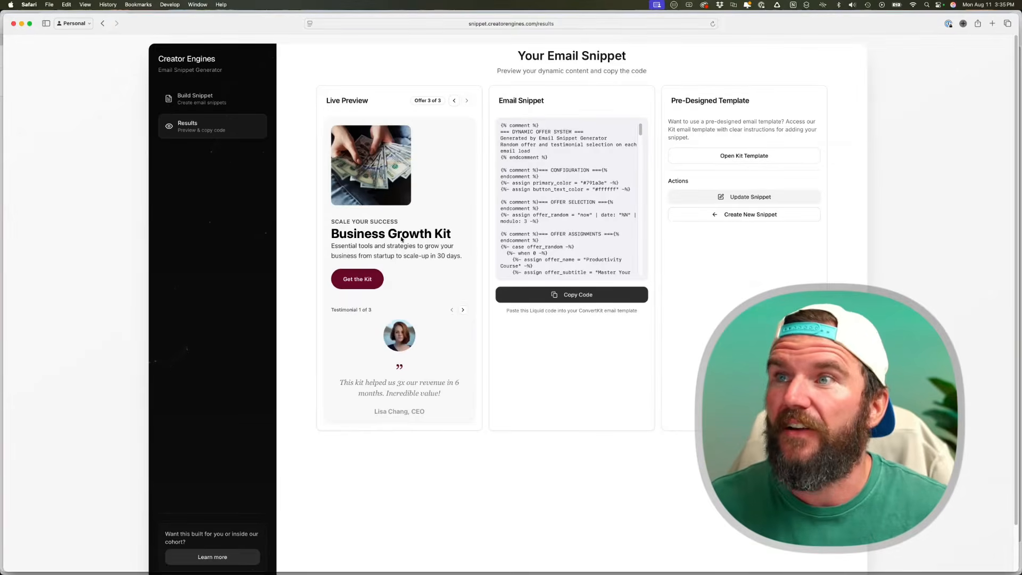
pyautogui.click(463, 310)
pyautogui.click(463, 309)
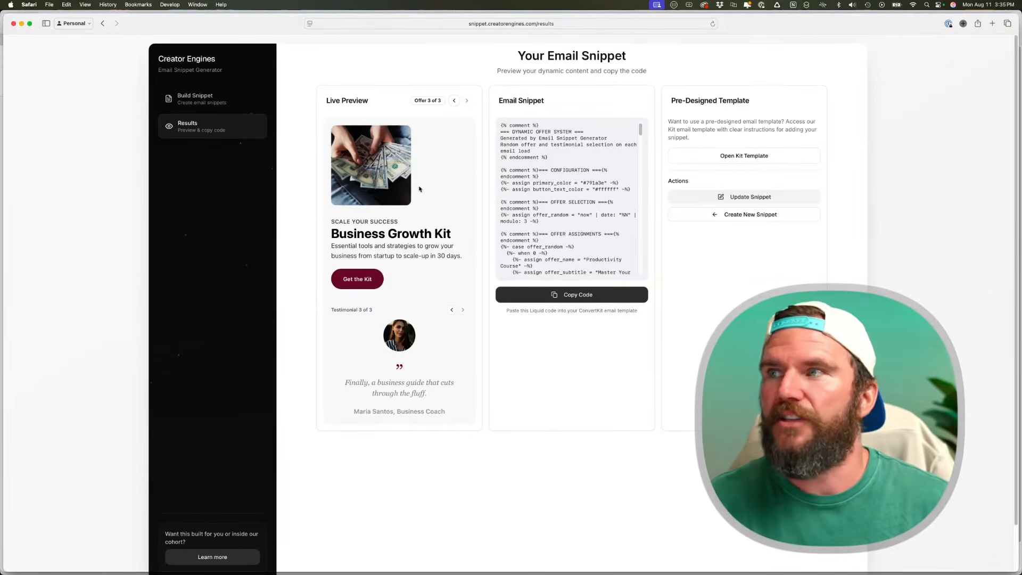
pyautogui.click(764, 201)
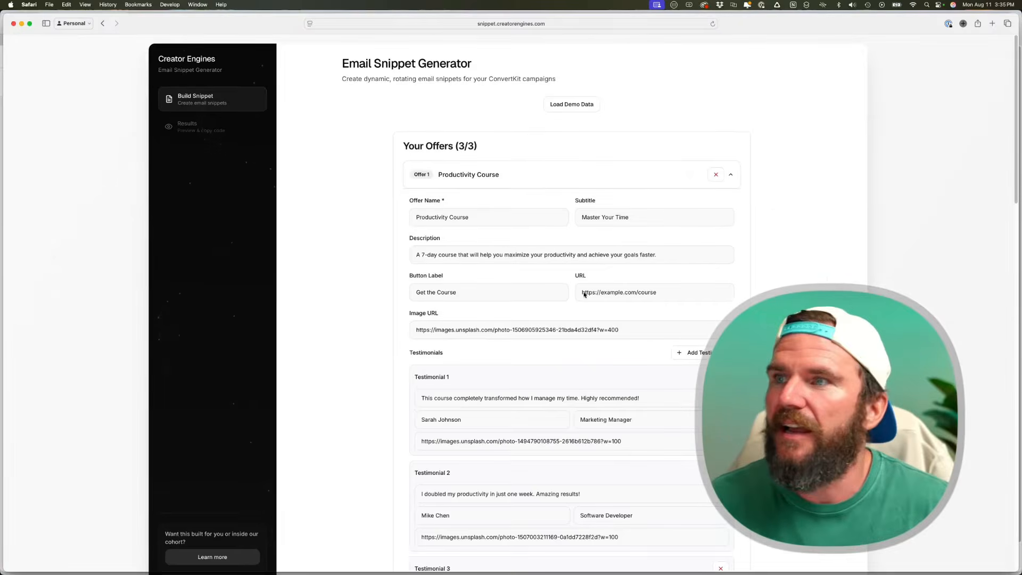
# - Rename Offer 1 to 'Productivity Course!', regenerate the snippet and copy its code
pyautogui.click(495, 218)
pyautogui.write('!')
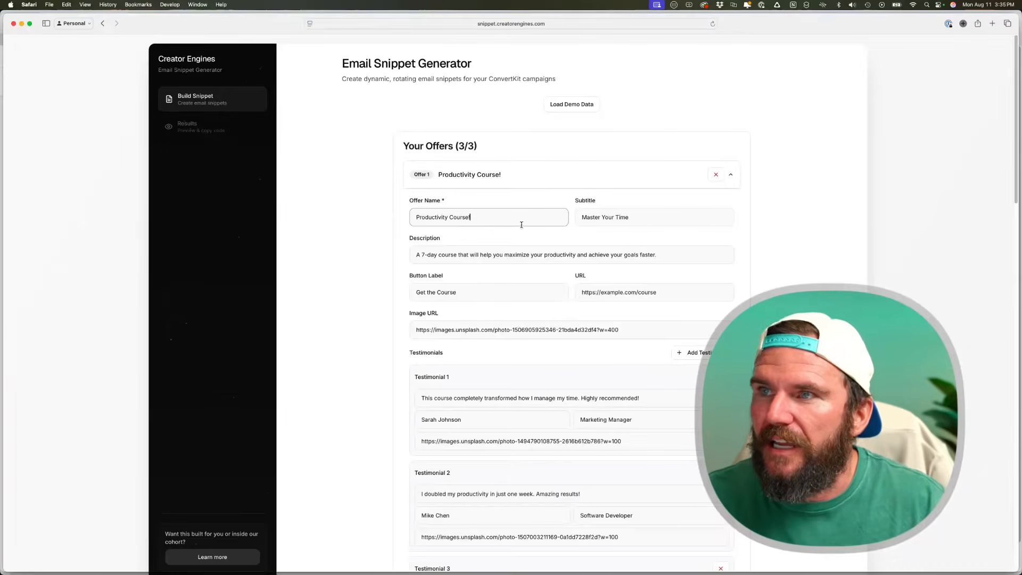
pyautogui.scroll(-15, 561, 290)
pyautogui.click(573, 509)
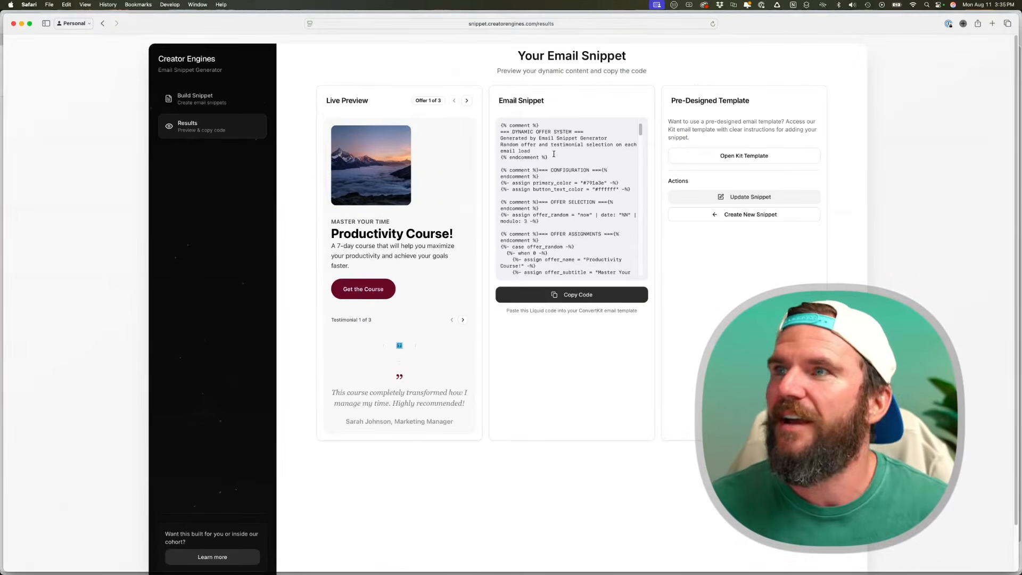
pyautogui.click(600, 290)
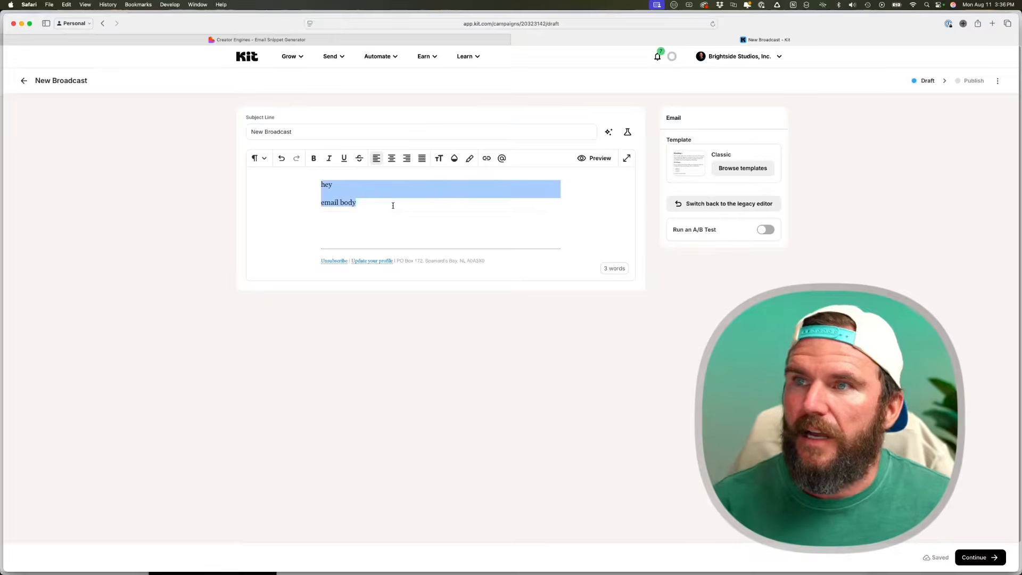
# - Clear the placeholder body text and insert an HTML block via /html
pyautogui.press('BackSpace')
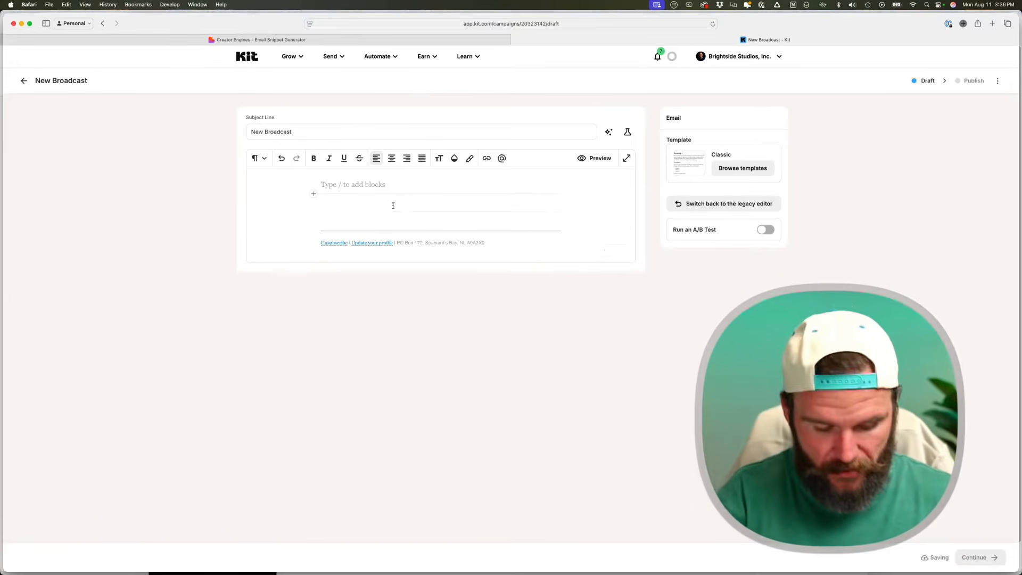
pyautogui.press('super+v')
pyautogui.write('/htnml')
pyautogui.press('BackSpace')
pyautogui.press('BackSpace')
pyautogui.press('BackSpace')
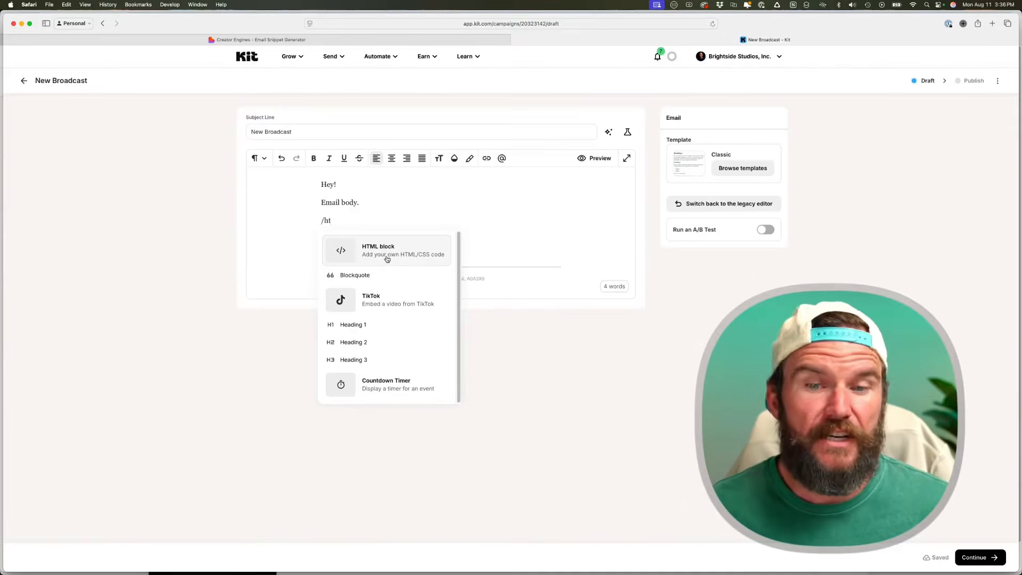
pyautogui.click(384, 260)
# - Paste the generated Liquid offer code into the HTML block and save it
pyautogui.click(465, 224)
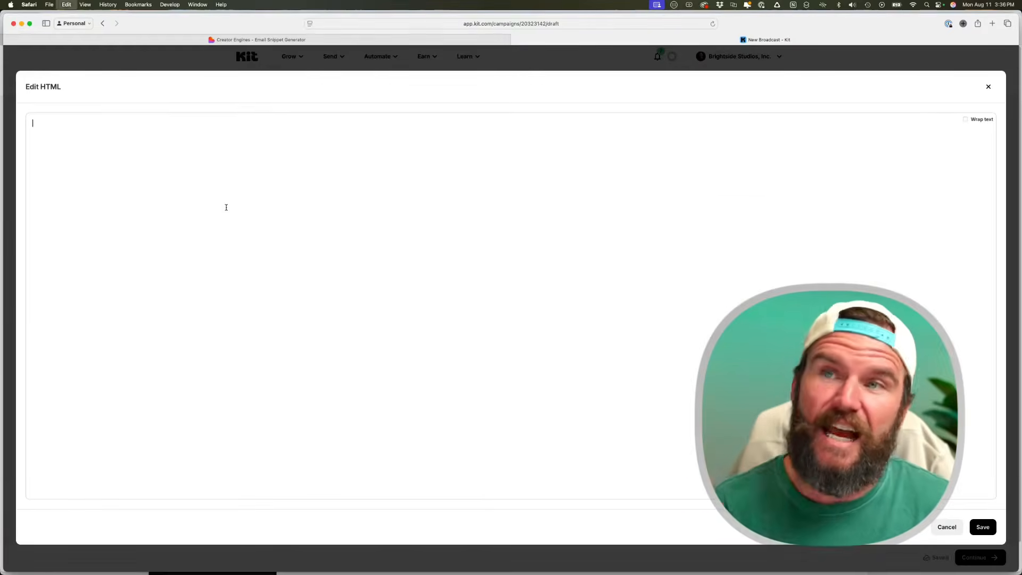
pyautogui.press('super+v')
pyautogui.scroll(12, 227, 208)
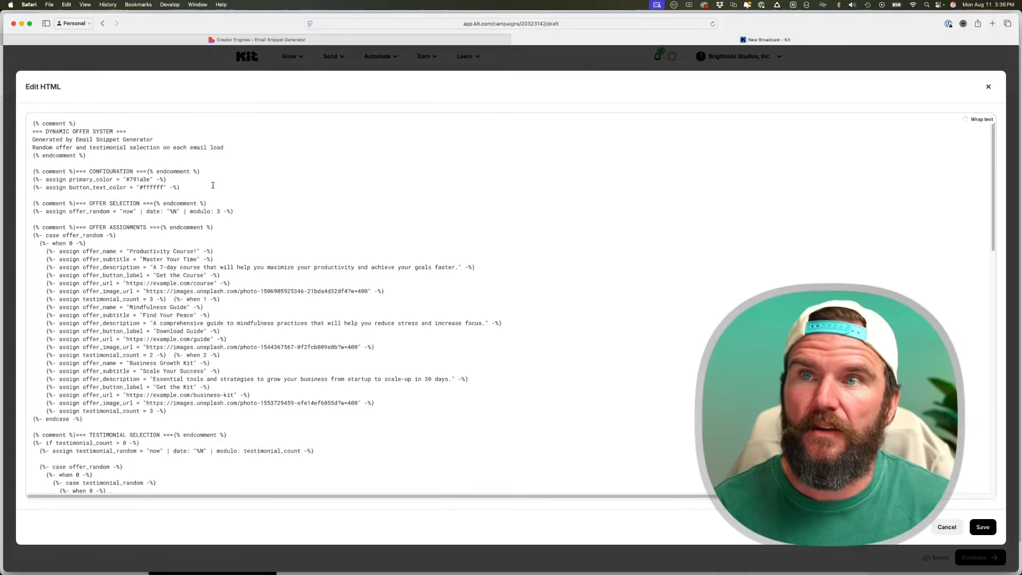
pyautogui.click(983, 528)
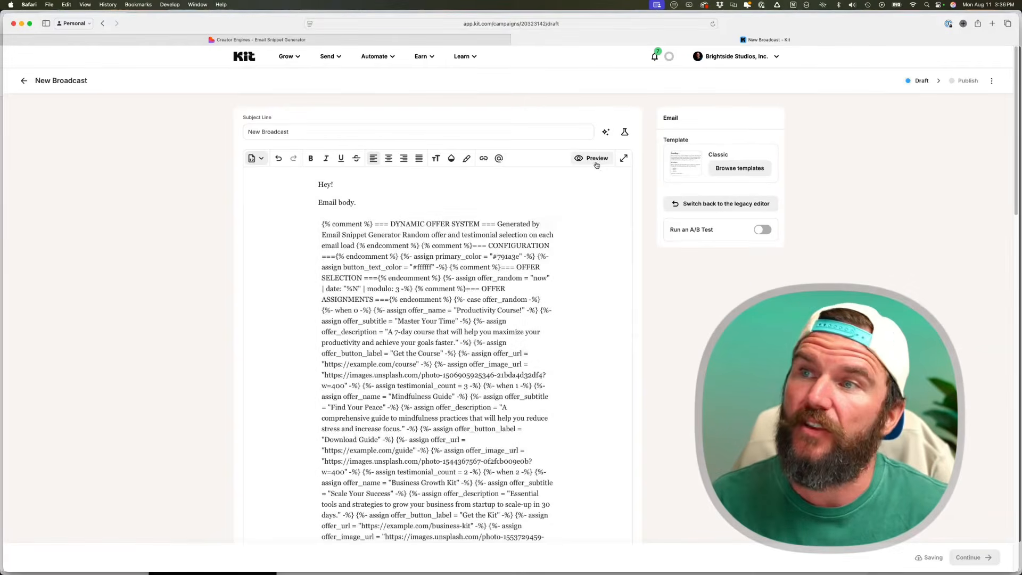
pyautogui.click(595, 160)
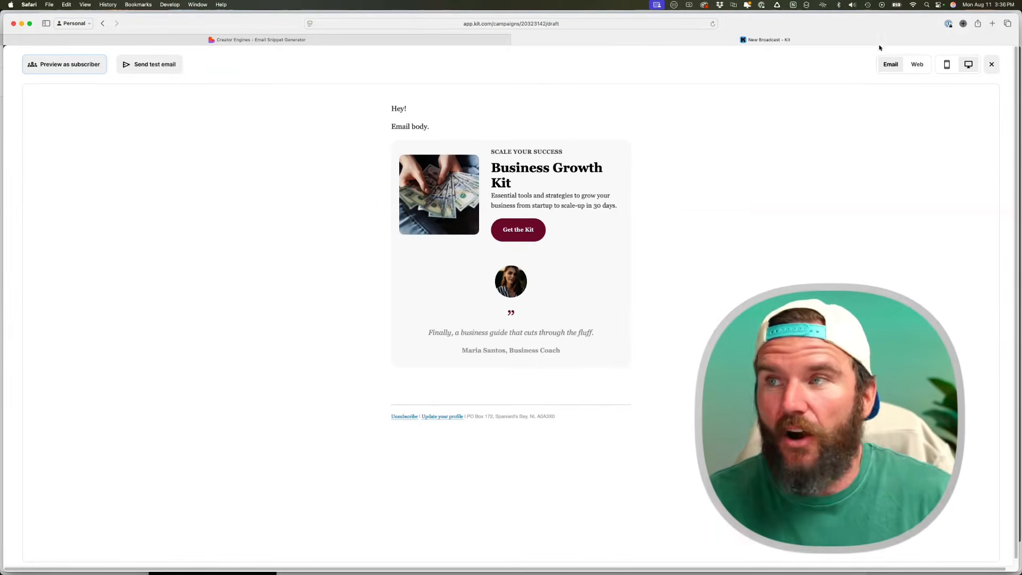
# - Switch the preview to Web to see another offer, then back to Email
pyautogui.click(917, 64)
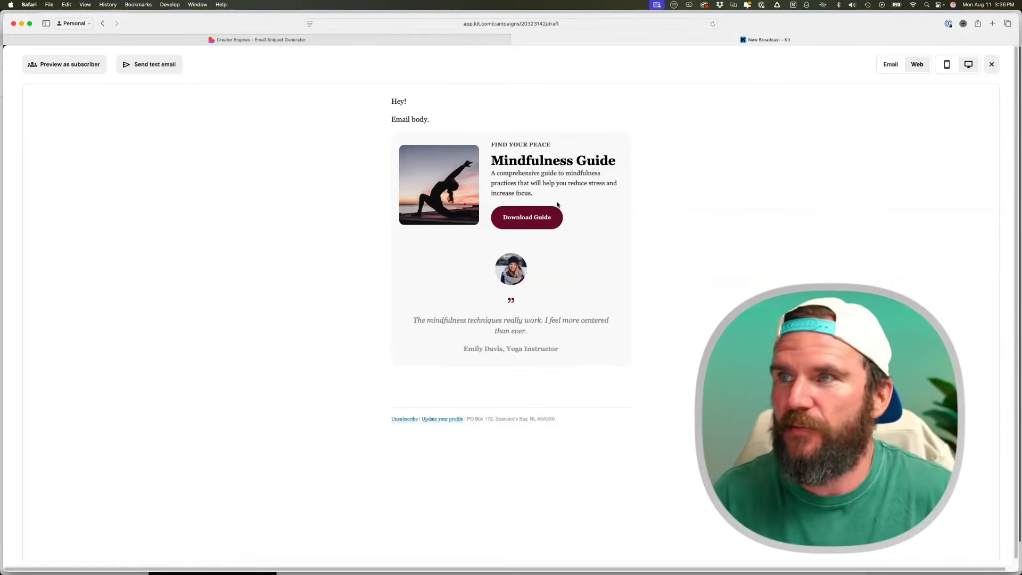
pyautogui.click(890, 64)
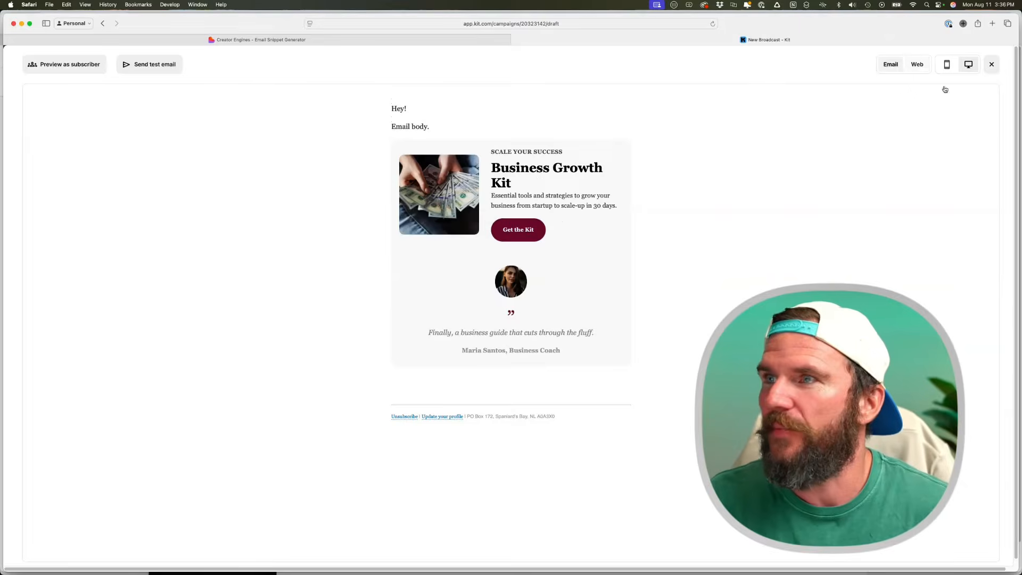
# - Delete the raw HTML code block and begin a /snip block below 'Email body.'
pyautogui.click(992, 64)
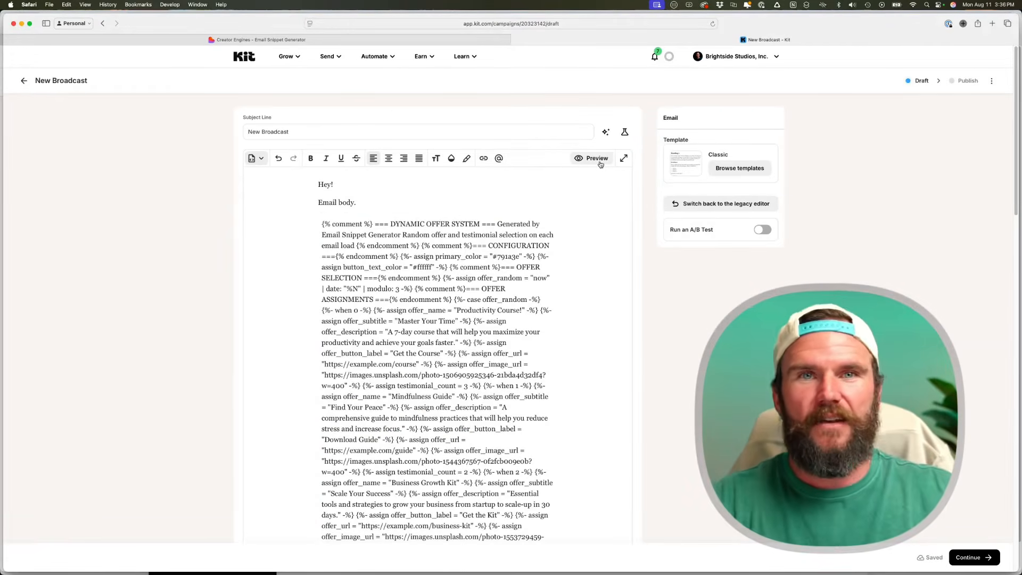
pyautogui.click(596, 159)
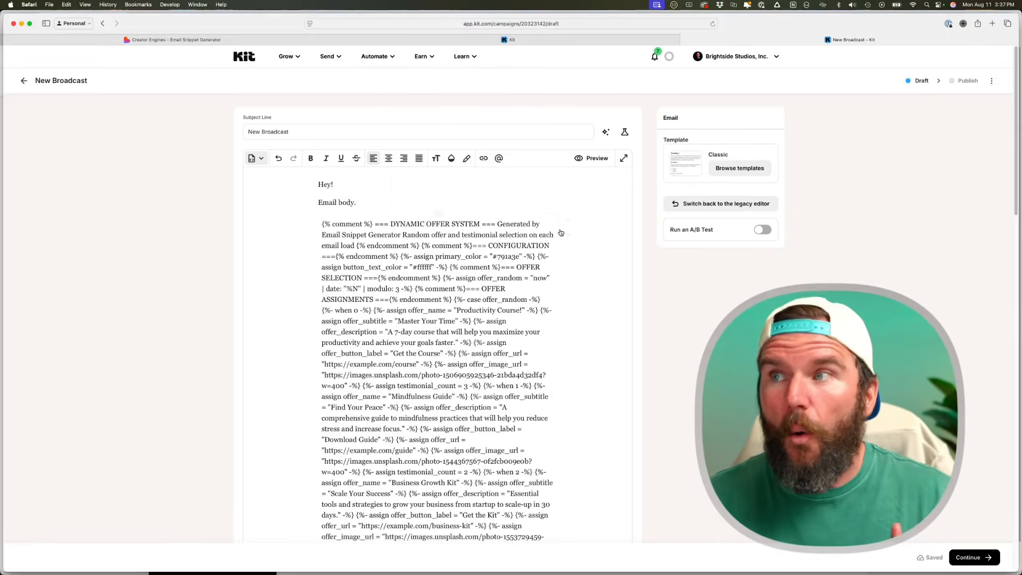
pyautogui.click(573, 277)
pyautogui.click(366, 224)
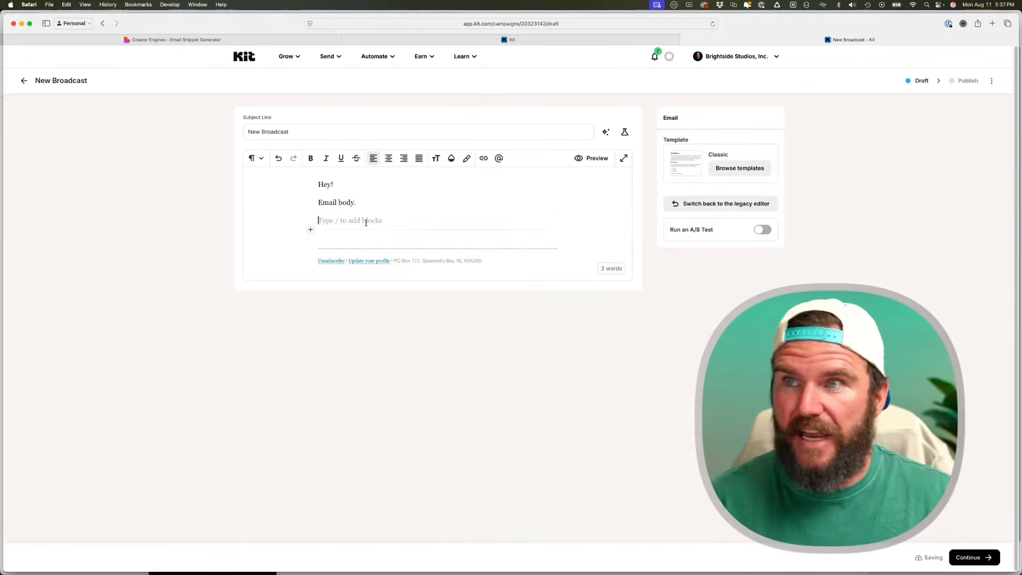
pyautogui.write('/snip')
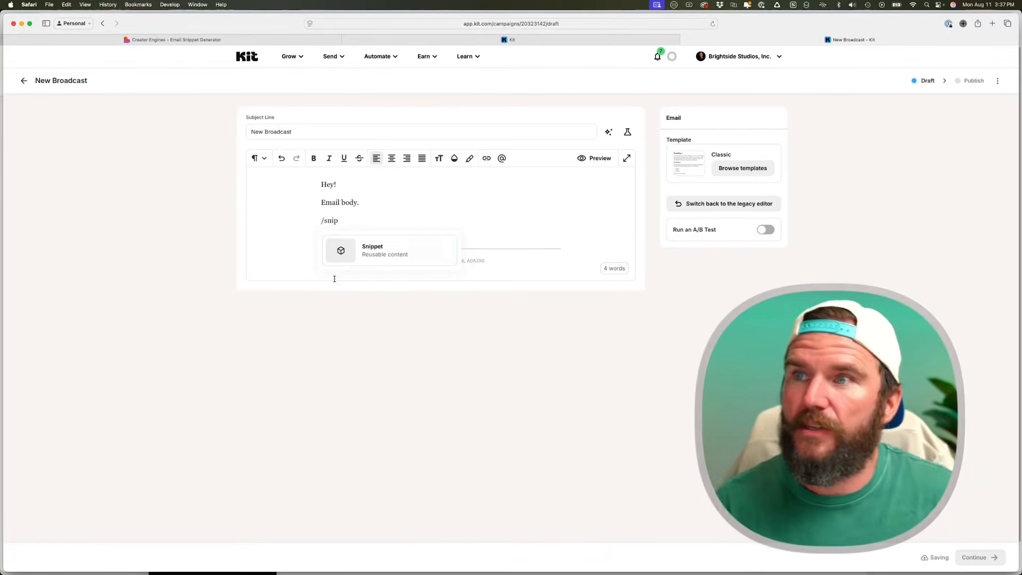
# - Create and insert an inline snippet 'CE - Demo Code' holding the offer code, then check the preview
pyautogui.click(370, 262)
pyautogui.click(499, 207)
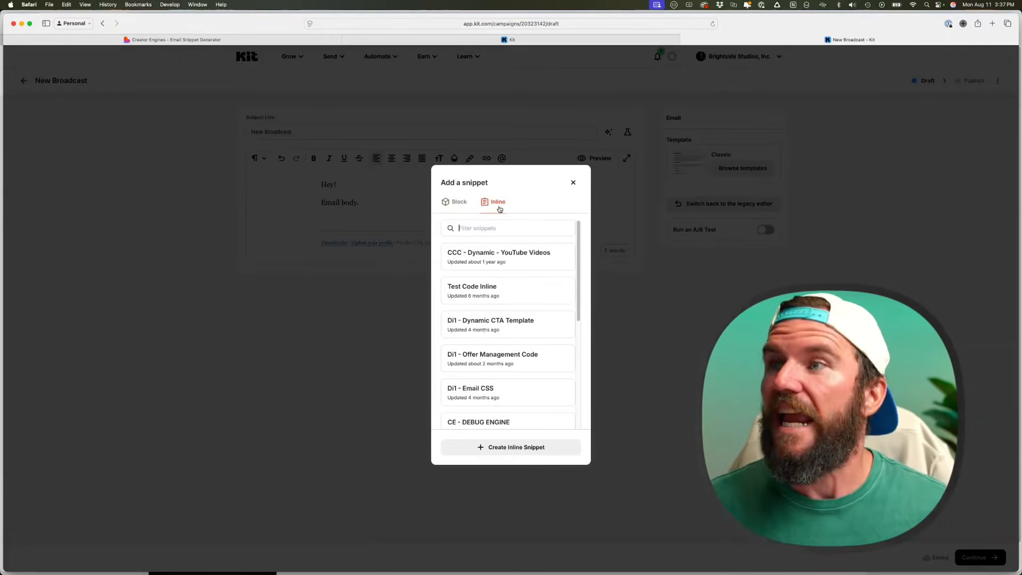
pyautogui.click(532, 447)
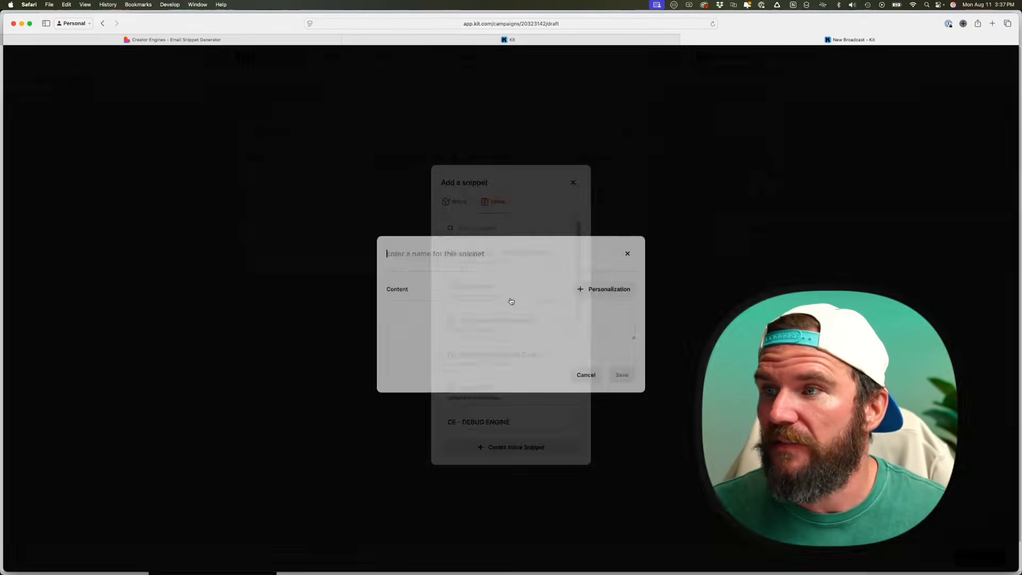
pyautogui.click(435, 315)
pyautogui.press('super+v')
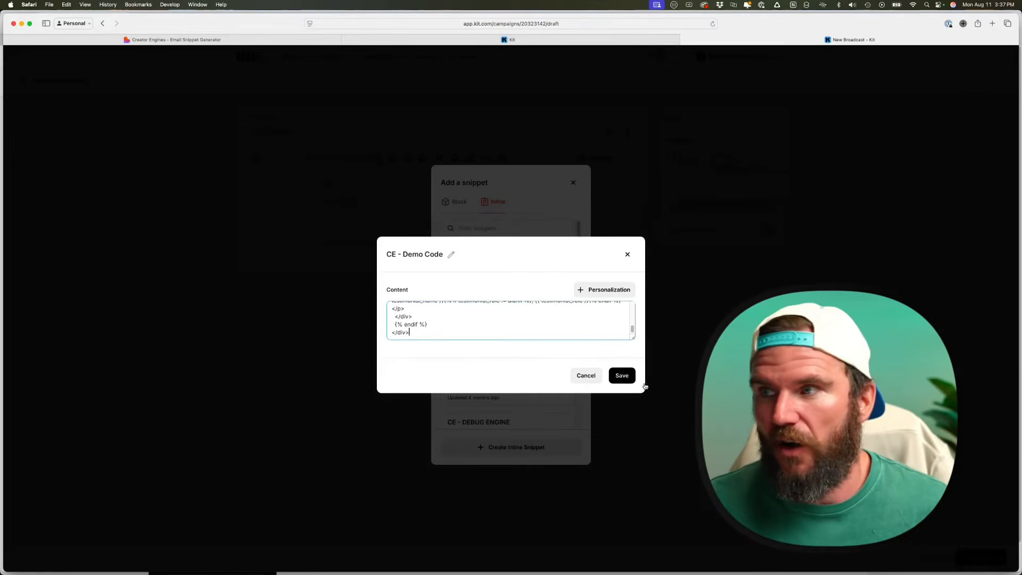
pyautogui.click(622, 375)
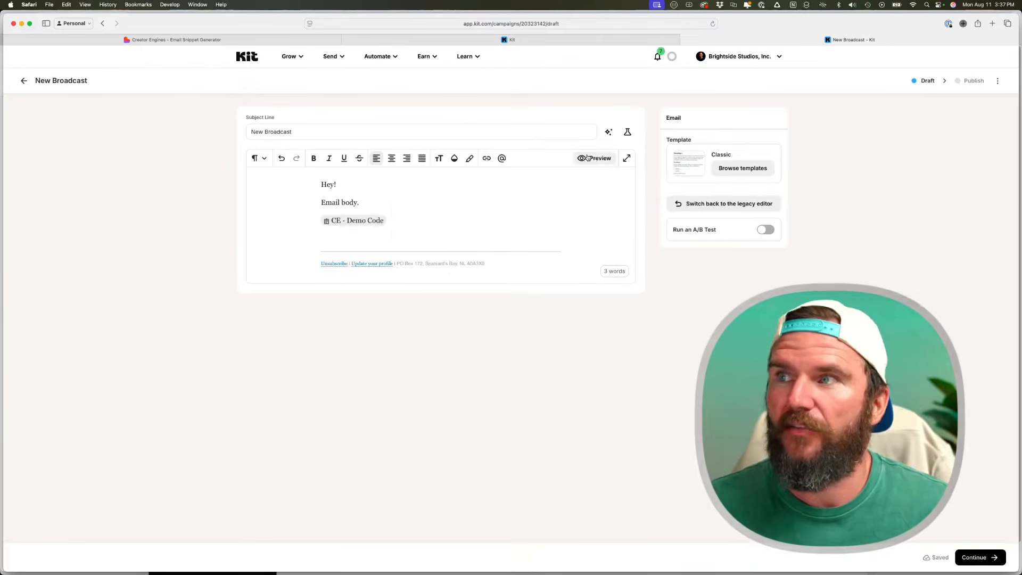
pyautogui.click(588, 158)
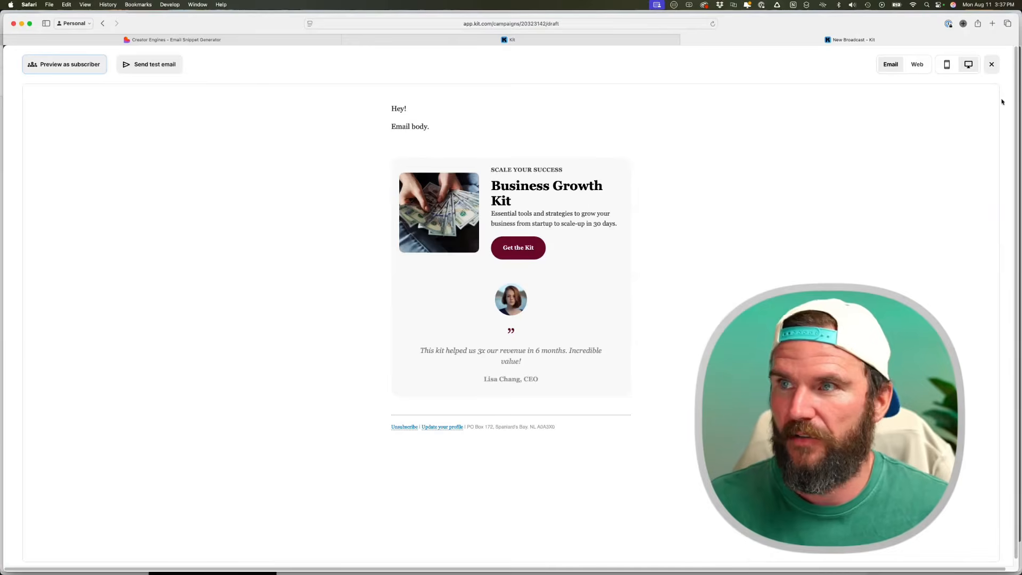
pyautogui.click(991, 64)
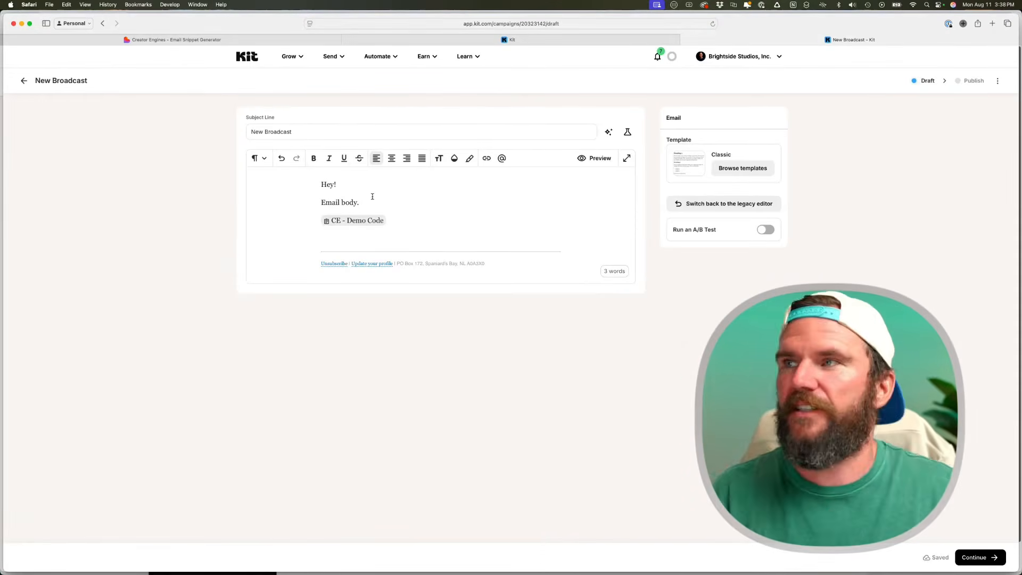
# - Apply the CreatorEngines.com Simple Template and select its placeholder HTML block
pyautogui.click(751, 169)
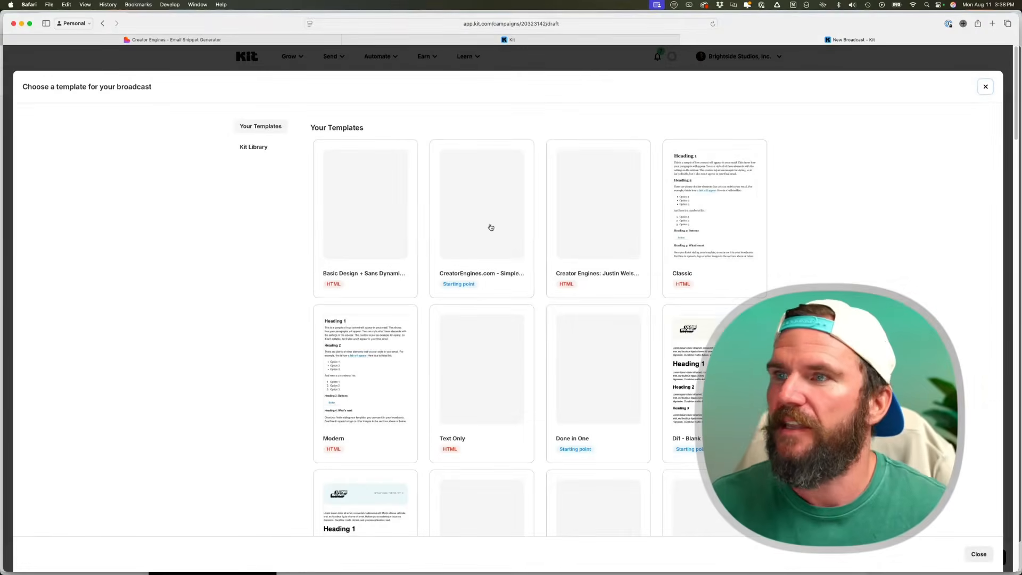
pyautogui.click(515, 211)
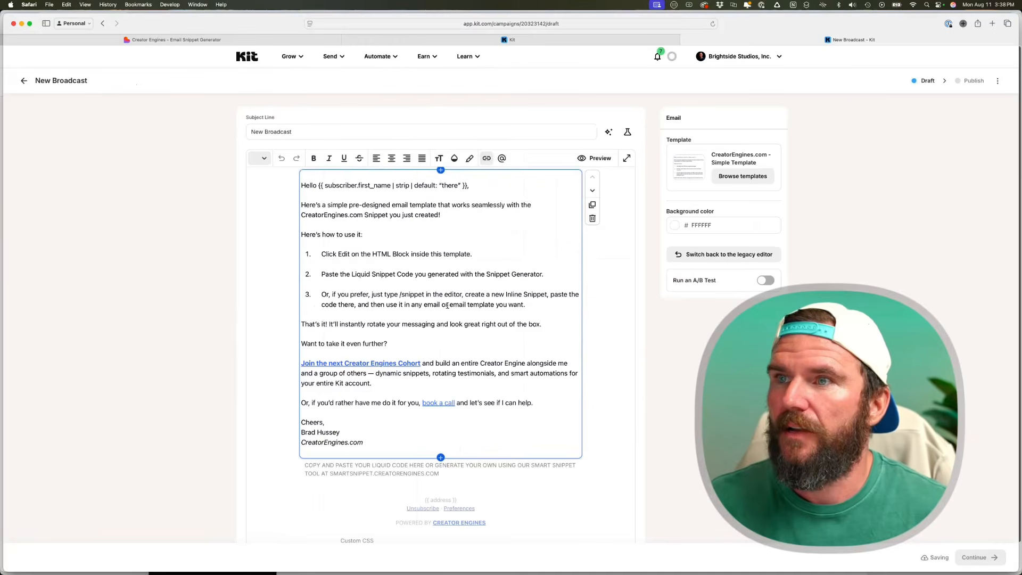
pyautogui.click(368, 472)
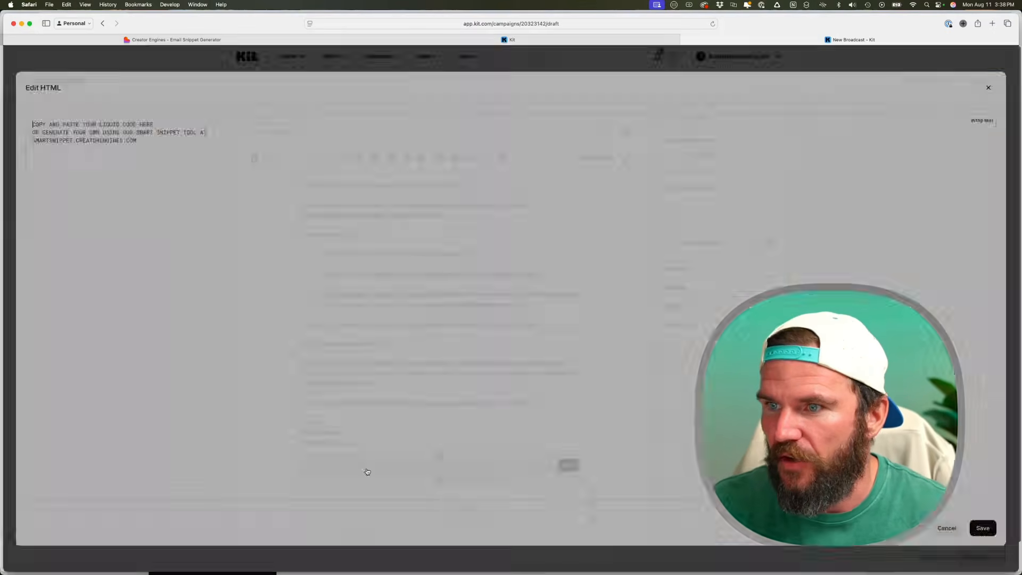
pyautogui.press('Escape')
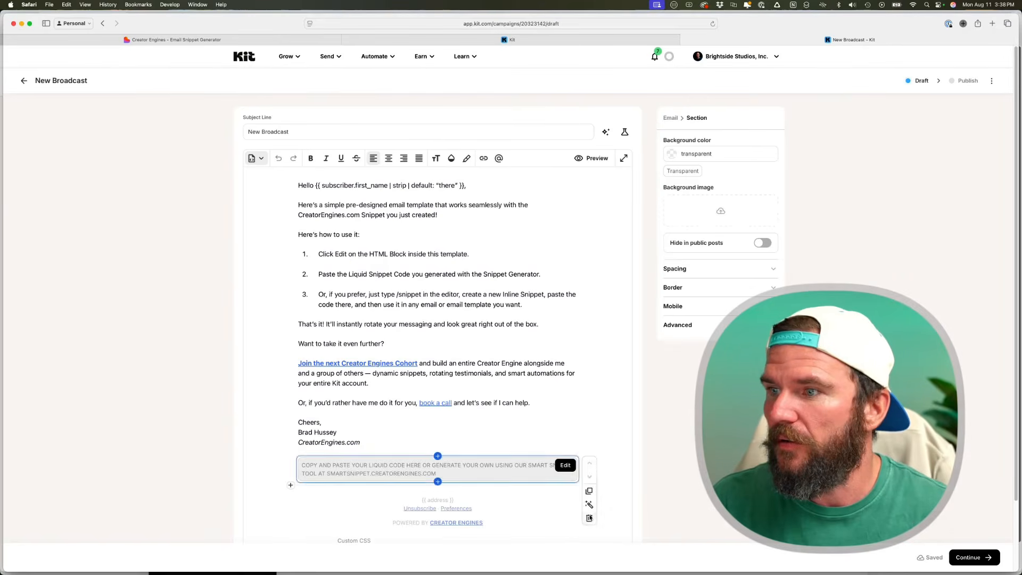
pyautogui.click(589, 518)
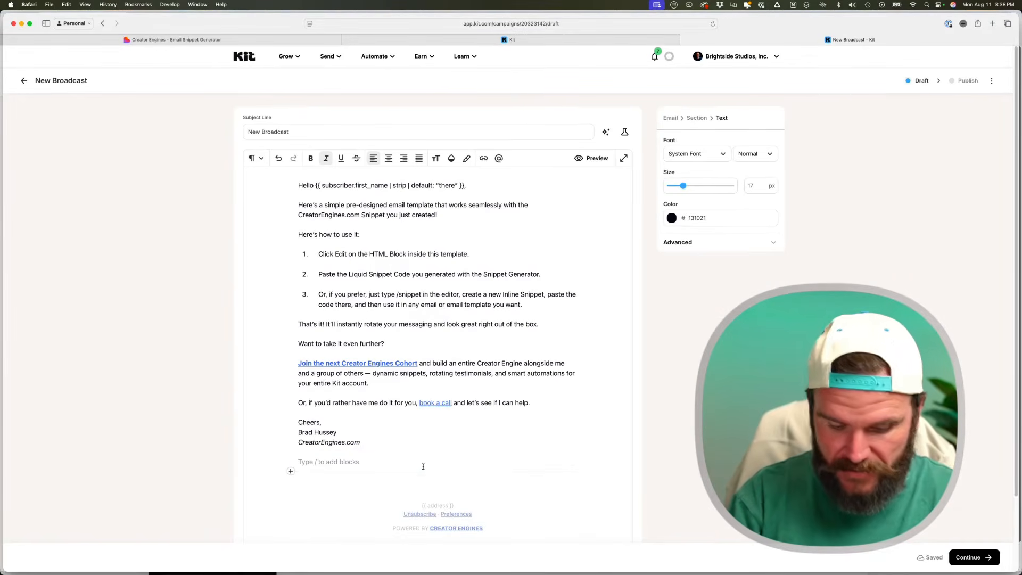
# - Insert the saved 'CE - Demo Code' inline snippet via /sni
pyautogui.write('/sn')
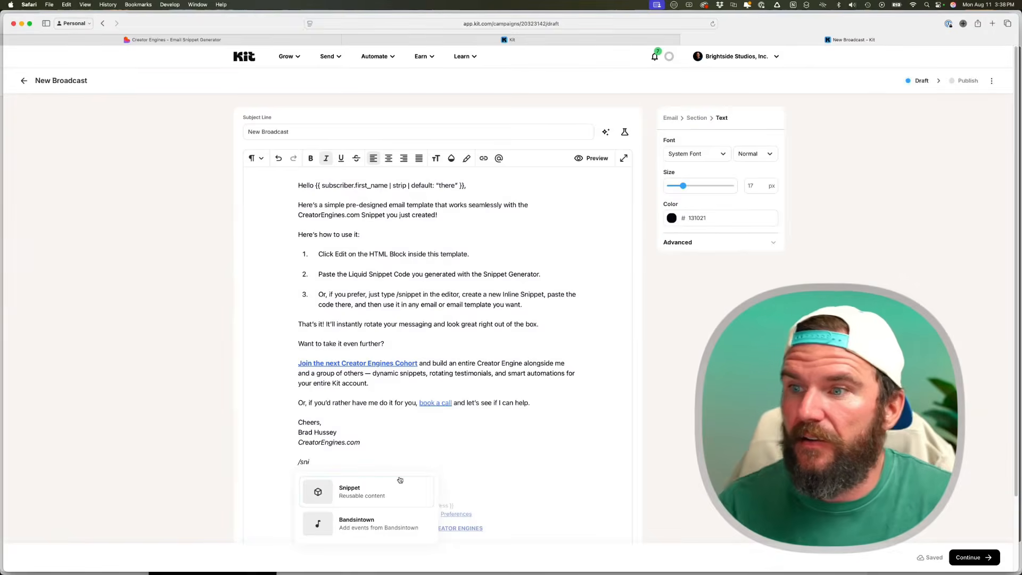
pyautogui.write('i')
pyautogui.click(400, 481)
pyautogui.click(514, 207)
pyautogui.click(499, 257)
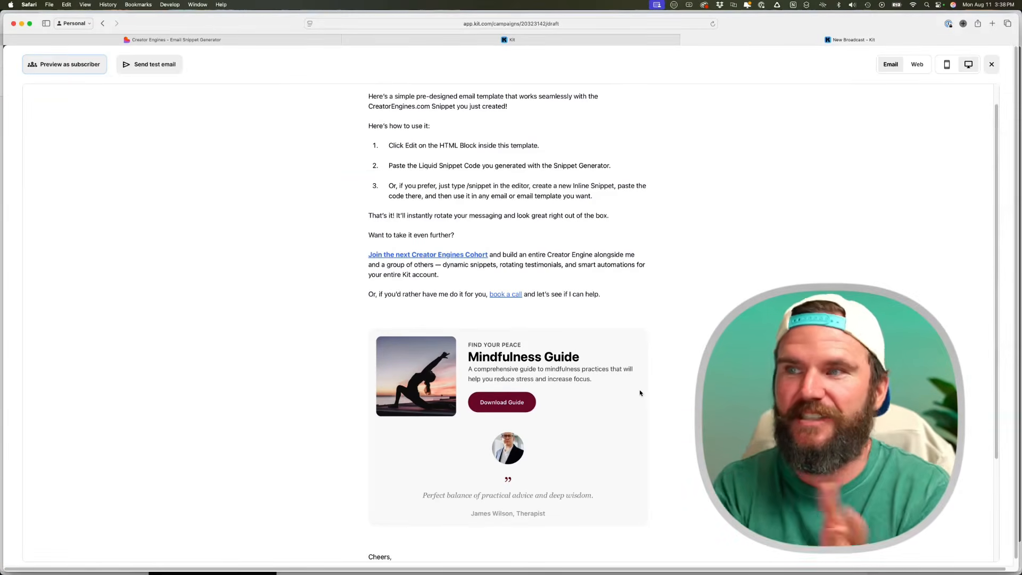
# - Scroll through the email preview's rotating offer card and testimonial, then return to the Email view
pyautogui.scroll(-2, 640, 393)
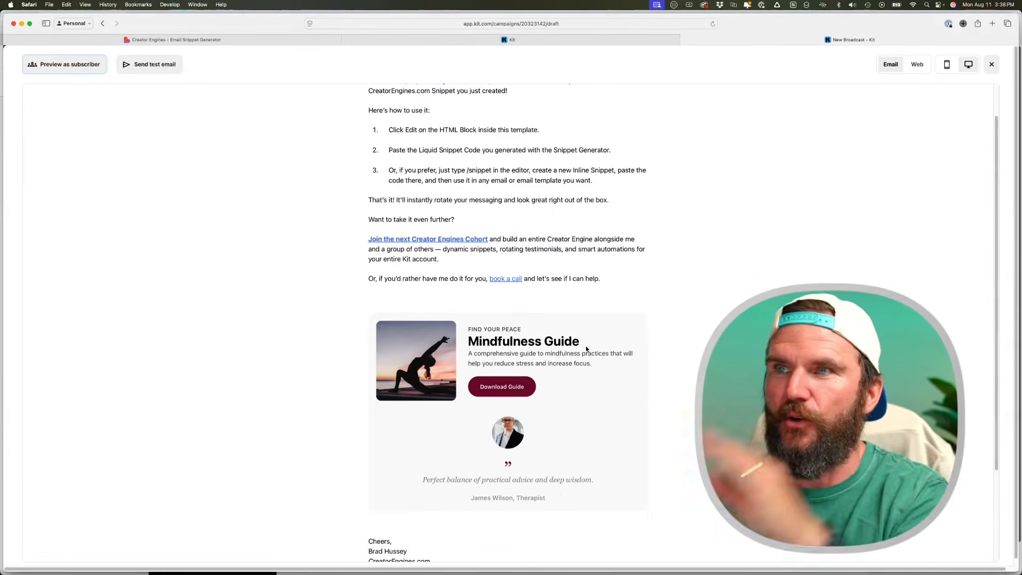
pyautogui.scroll(-2, 567, 352)
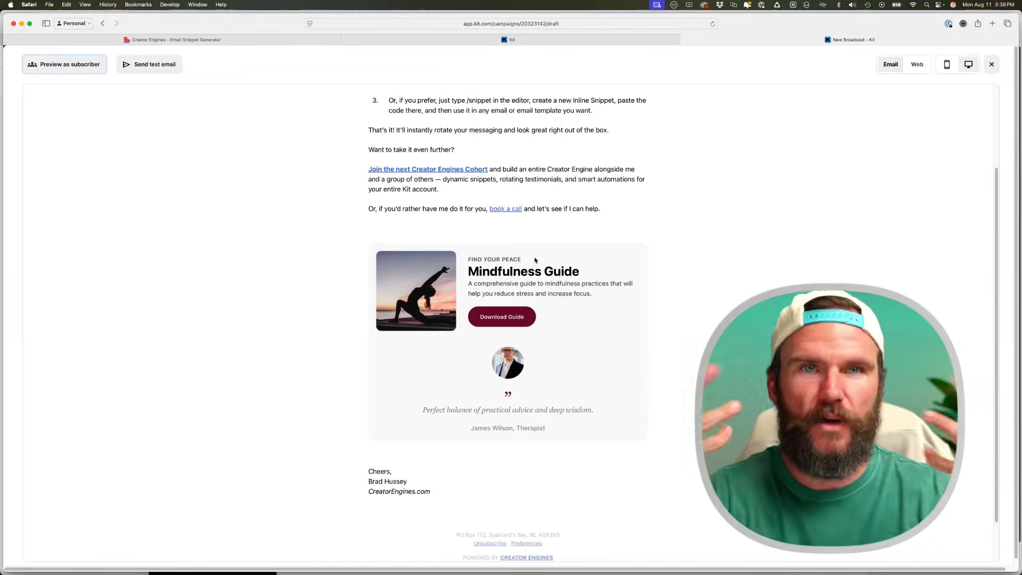
pyautogui.scroll(4, 535, 258)
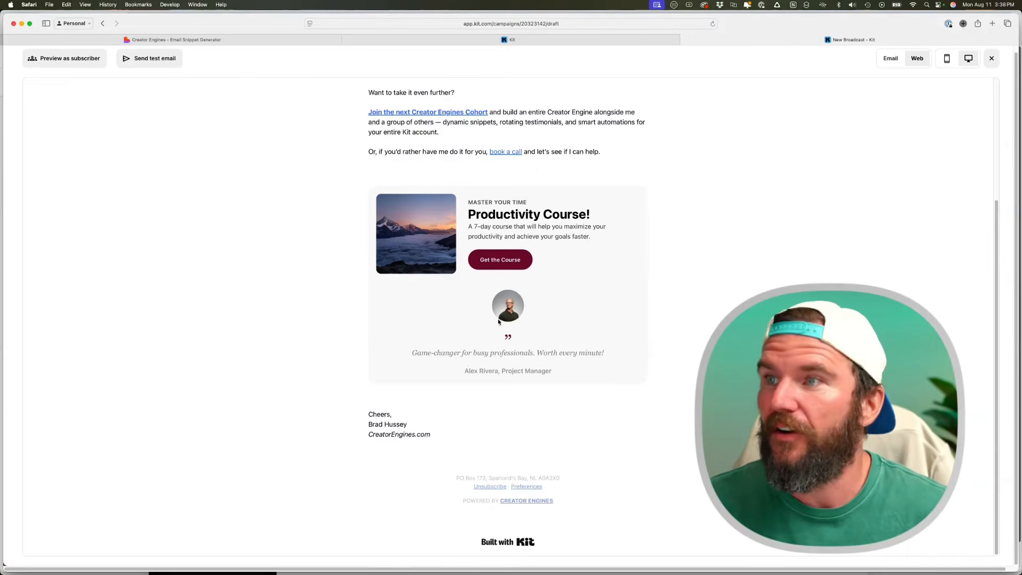
pyautogui.click(892, 59)
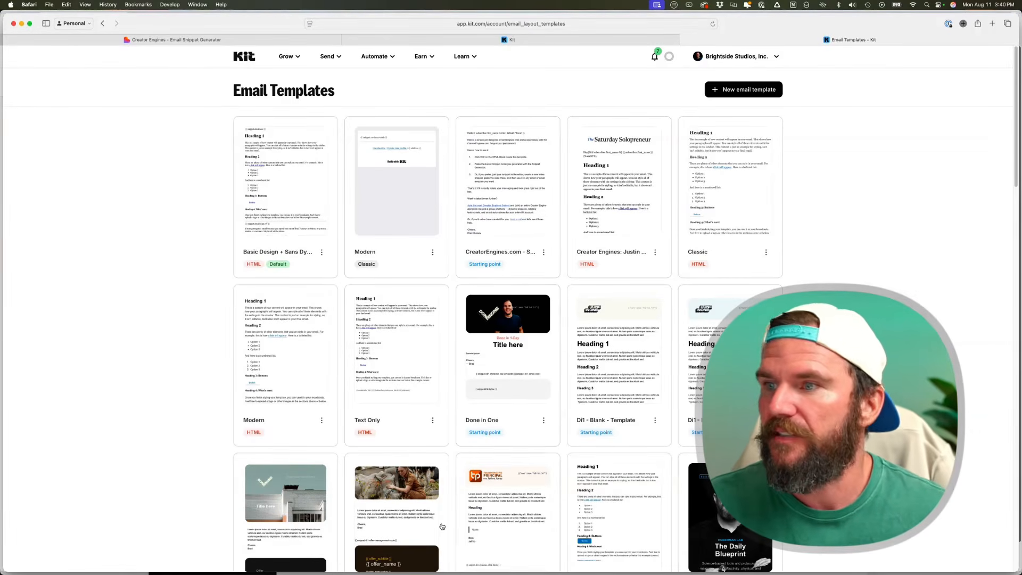
# - Insert the 'CE - Demo Code' snippet after the sign-off in the Di1 - Client - Template
pyautogui.click(254, 442)
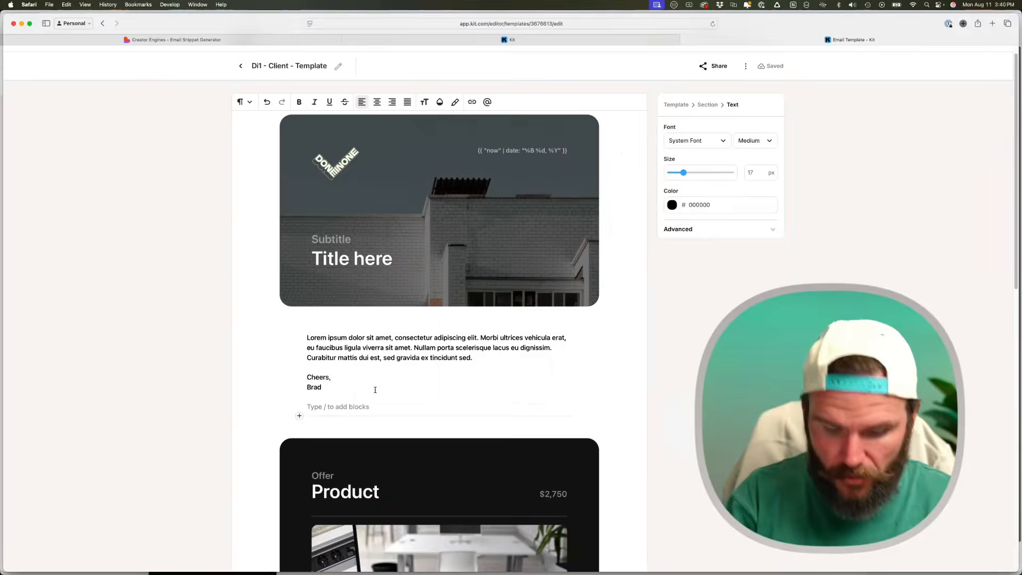
pyautogui.write('/sn')
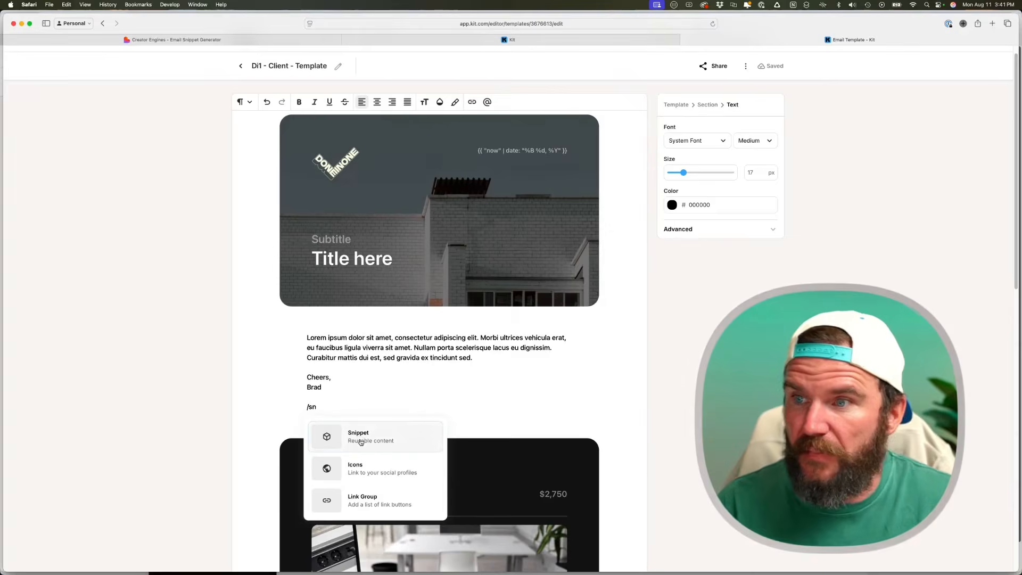
pyautogui.click(361, 442)
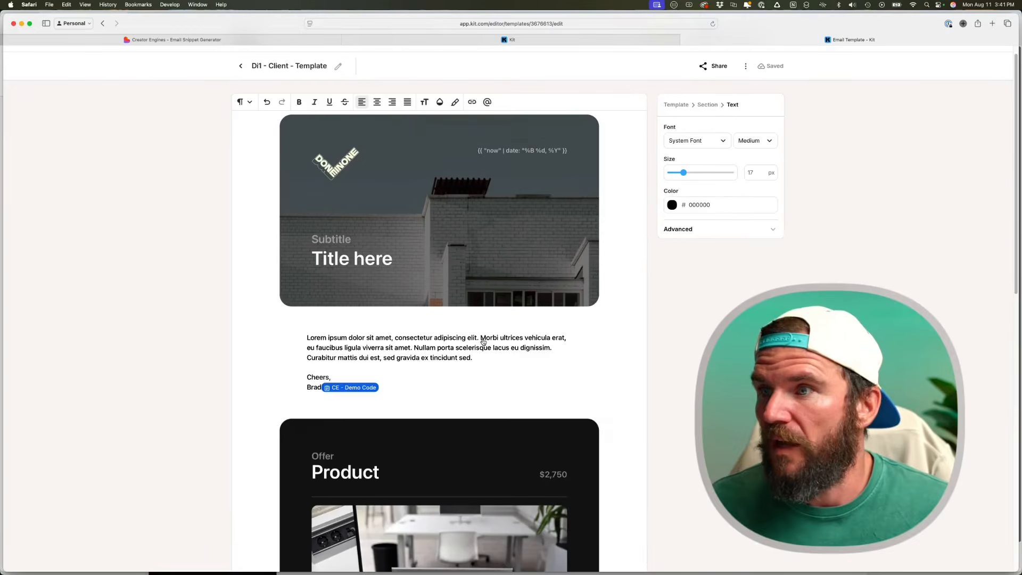
# - Move the inserted snippet onto its own line below the sign-off
pyautogui.click(408, 385)
pyautogui.press('Left')
pyautogui.press('Left')
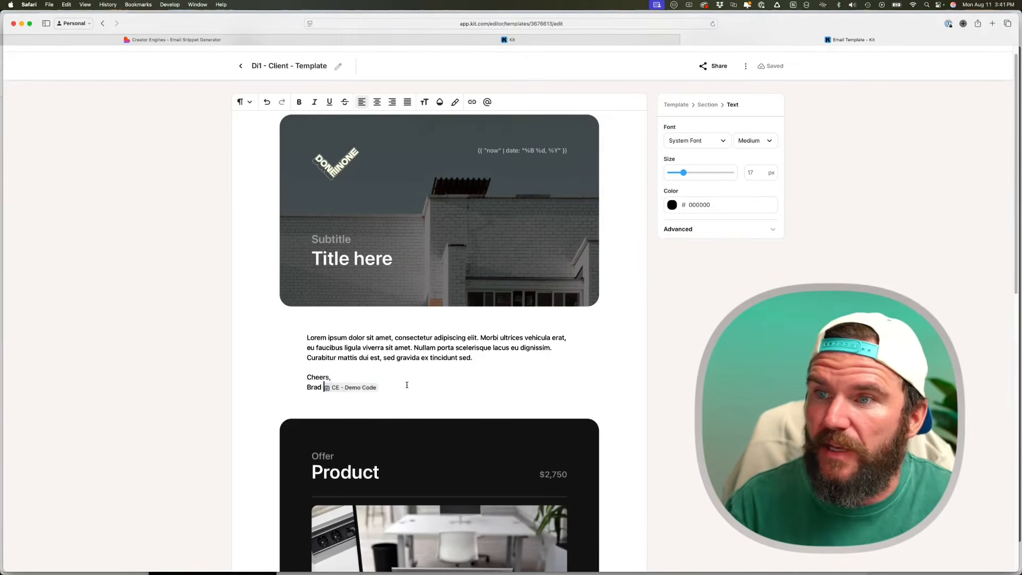
pyautogui.press('Return')
pyautogui.press('Return')
pyautogui.scroll(-1, 550, 91)
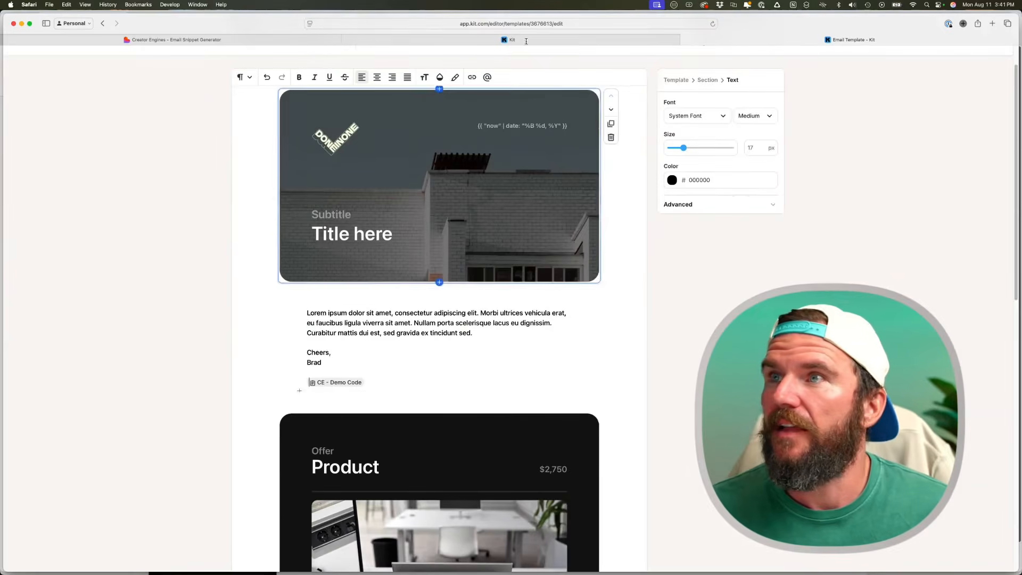
pyautogui.scroll(1, 351, 101)
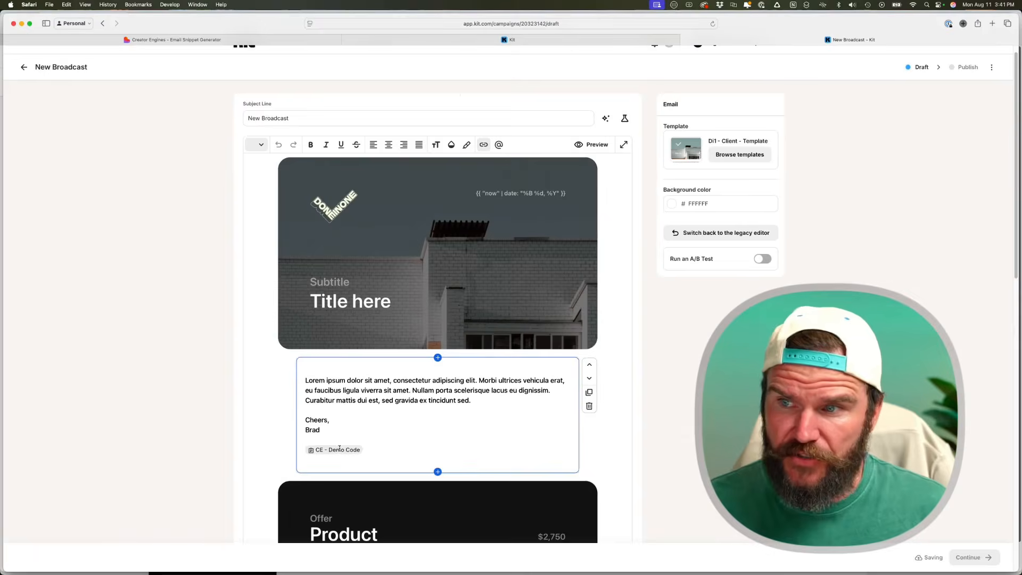
pyautogui.click(599, 147)
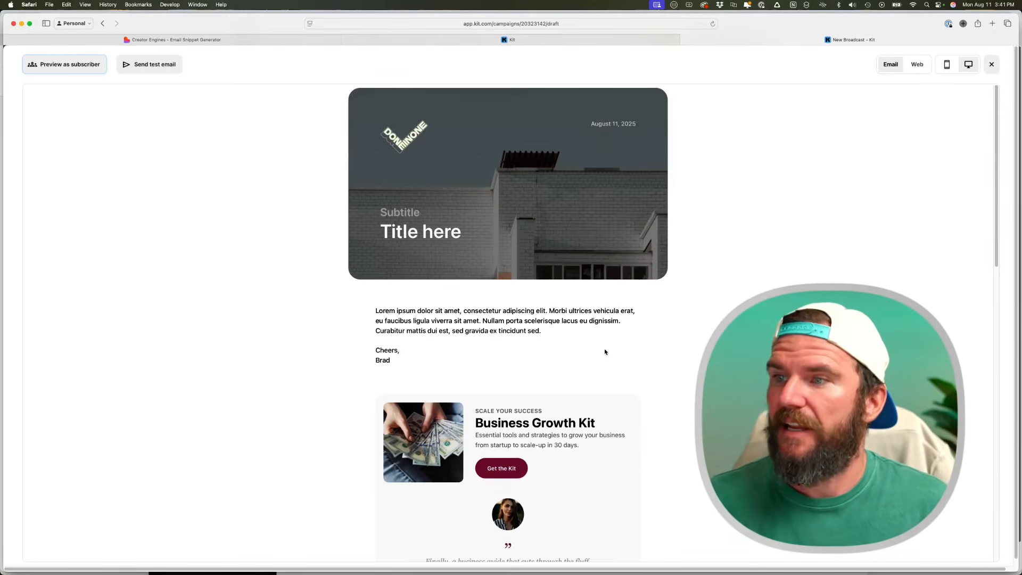
pyautogui.scroll(-5, 604, 352)
pyautogui.click(915, 67)
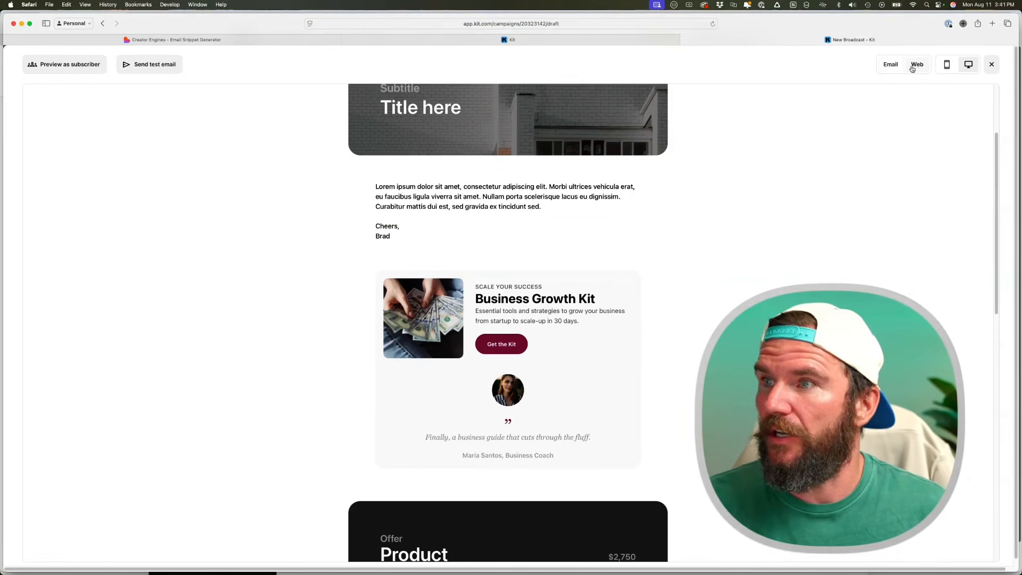
pyautogui.click(899, 67)
pyautogui.click(946, 65)
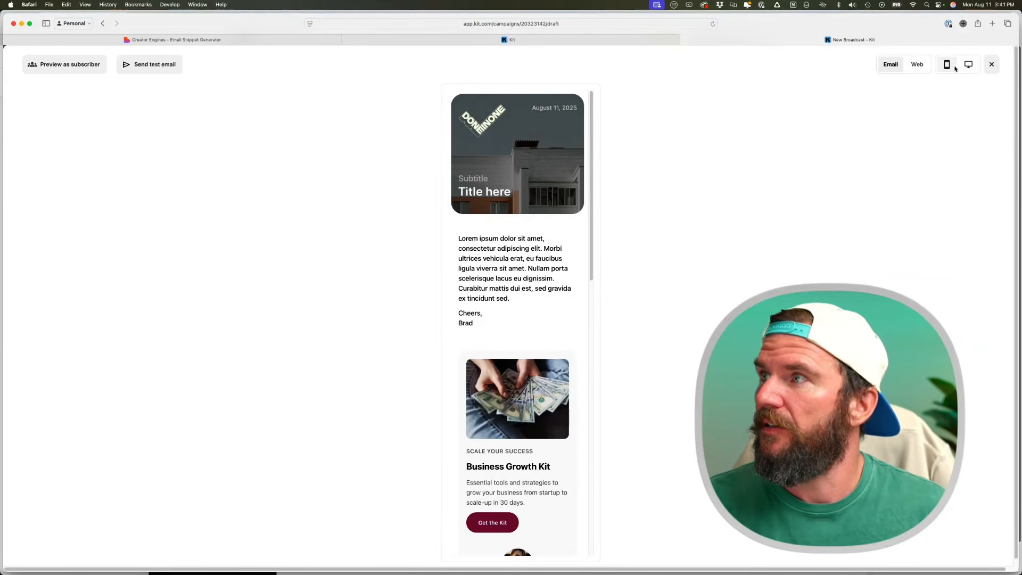
pyautogui.click(969, 65)
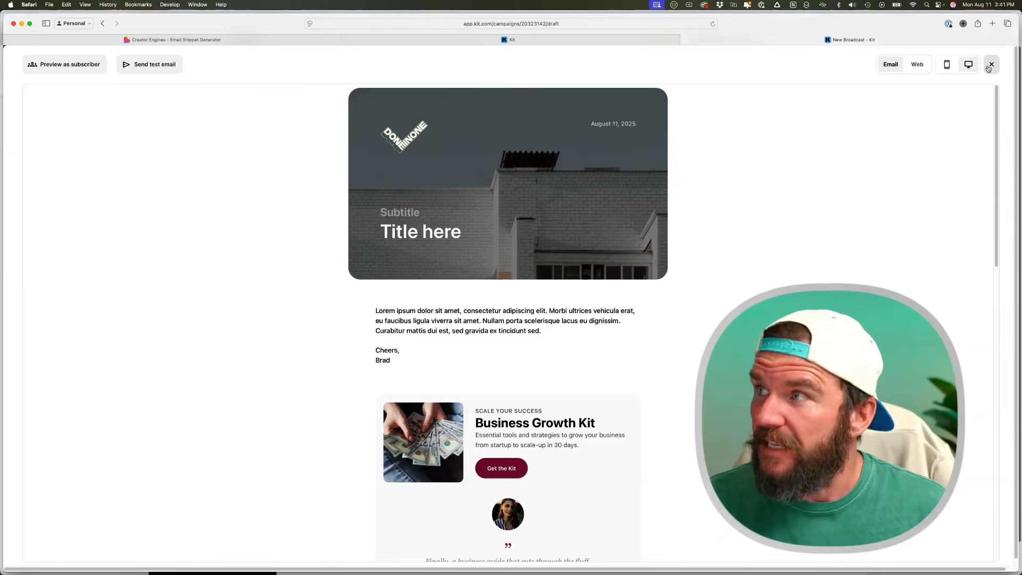
pyautogui.click(991, 64)
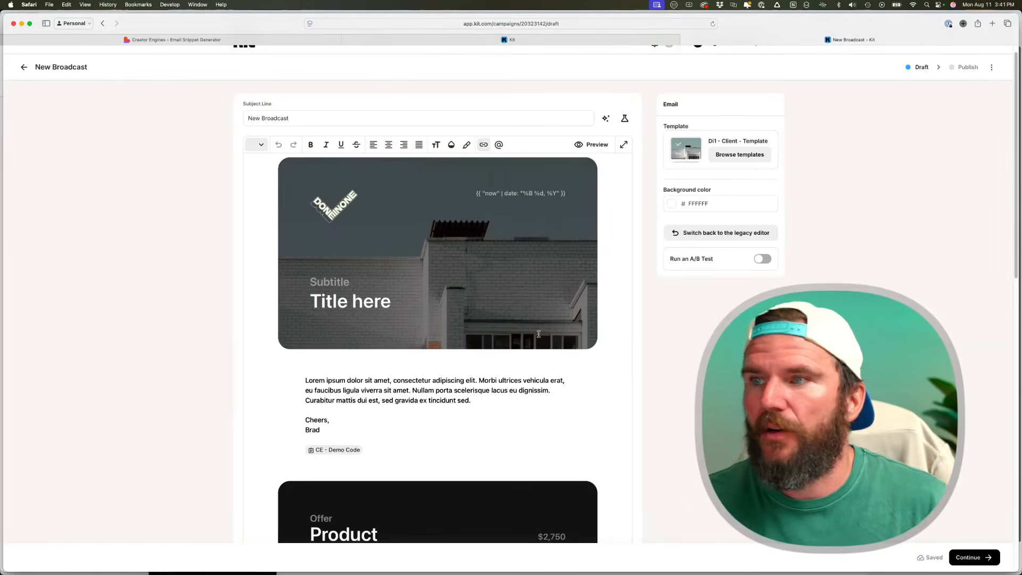
# - Open the CE - Demo Code snippet in the email and review its Liquid offer and testimonial code
pyautogui.click(336, 450)
pyautogui.click(335, 450)
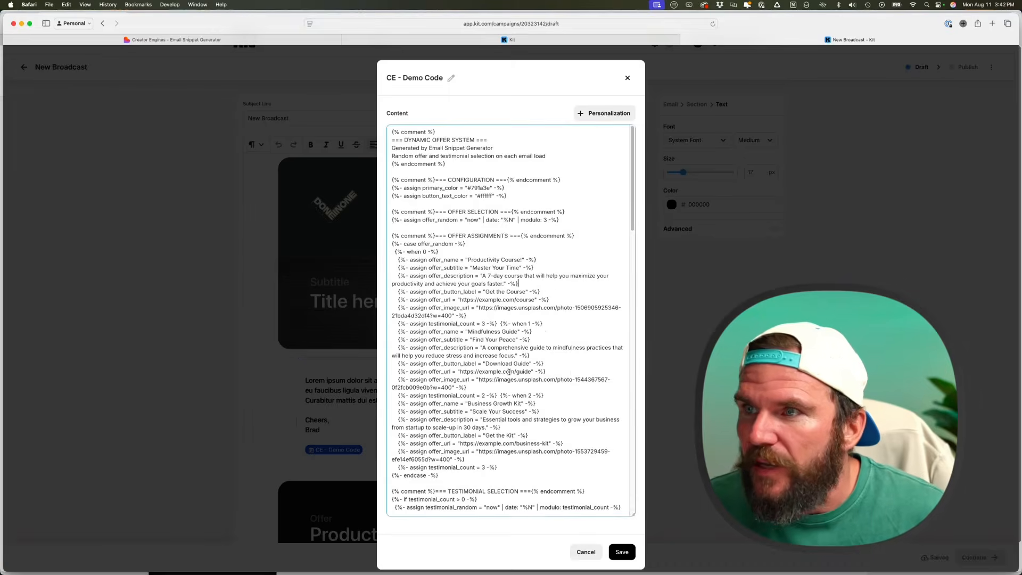
pyautogui.scroll(-3, 508, 311)
pyautogui.scroll(3, 509, 311)
pyautogui.scroll(-1, 508, 312)
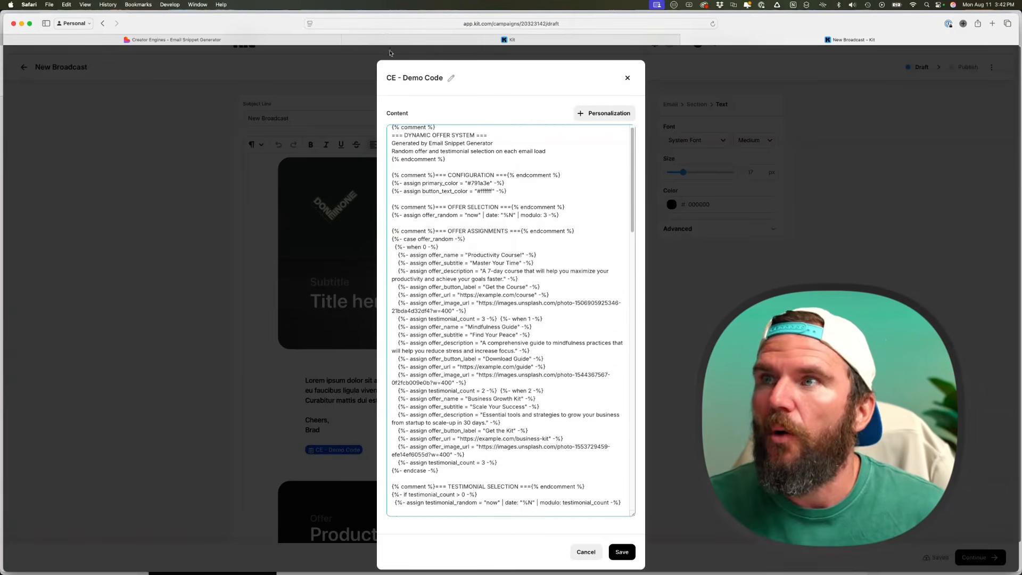
# - Compare against the snippet generator results and the shared Kit template, then return to the broadcast
pyautogui.click(247, 39)
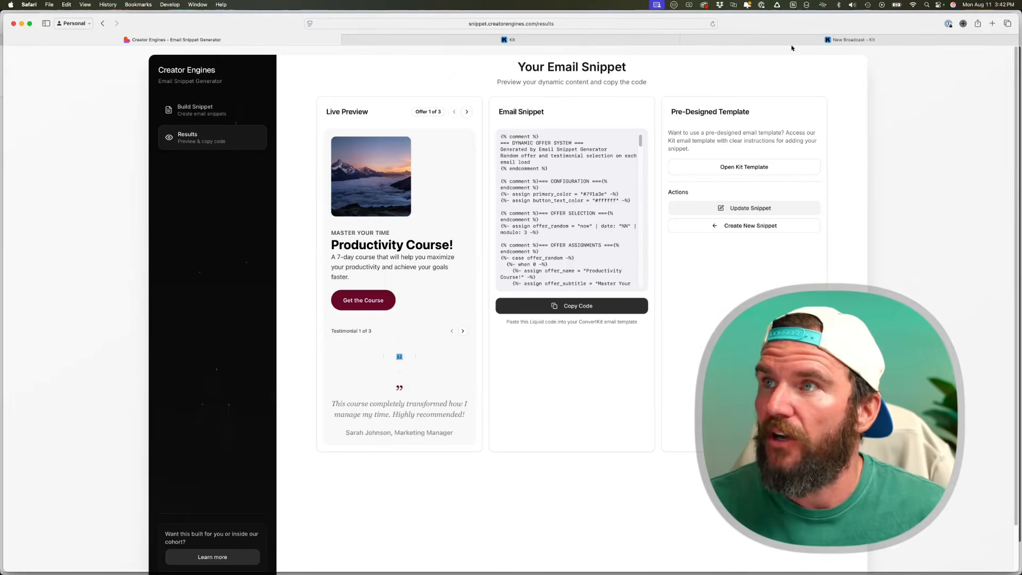
pyautogui.click(649, 40)
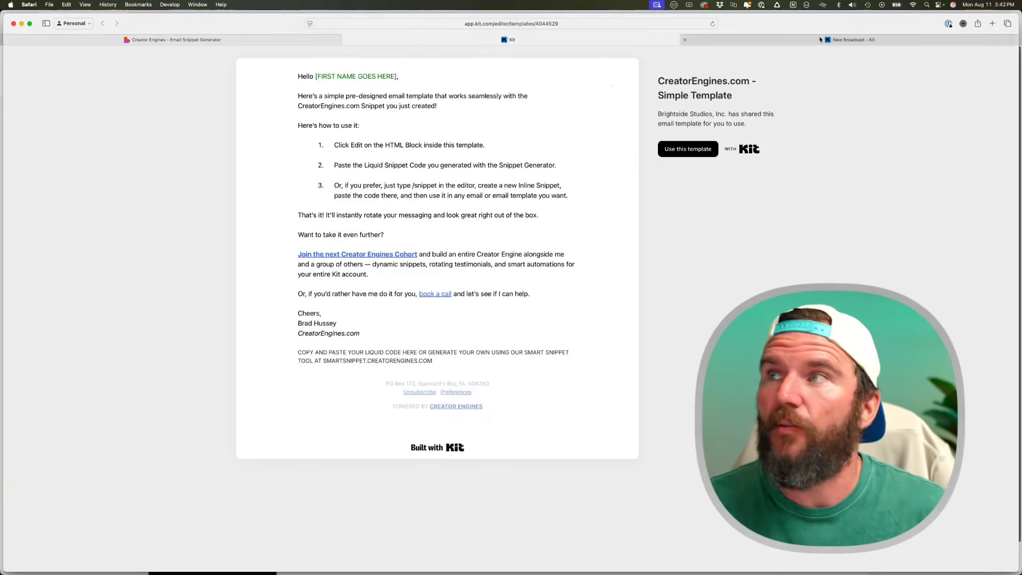
pyautogui.click(820, 40)
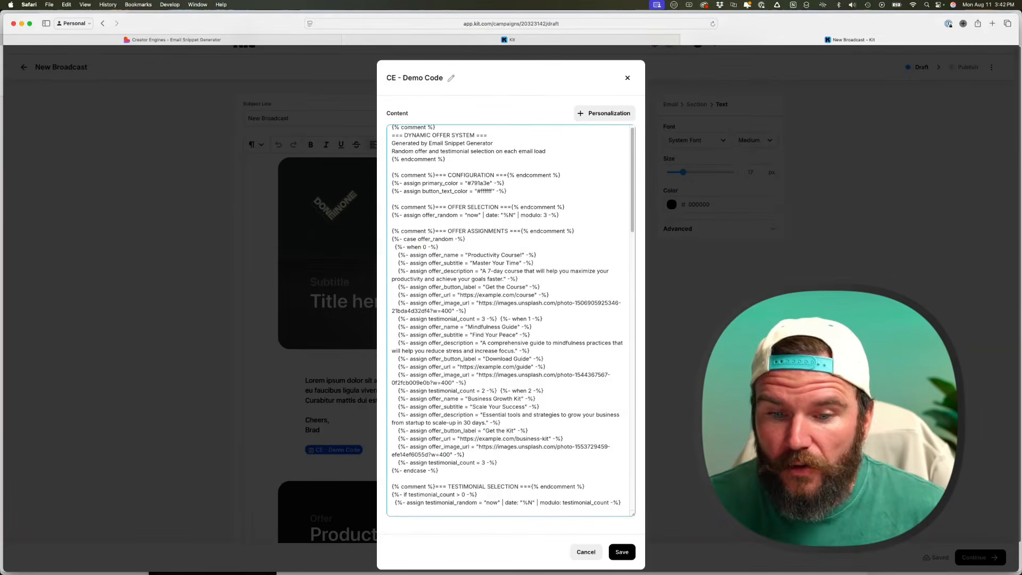